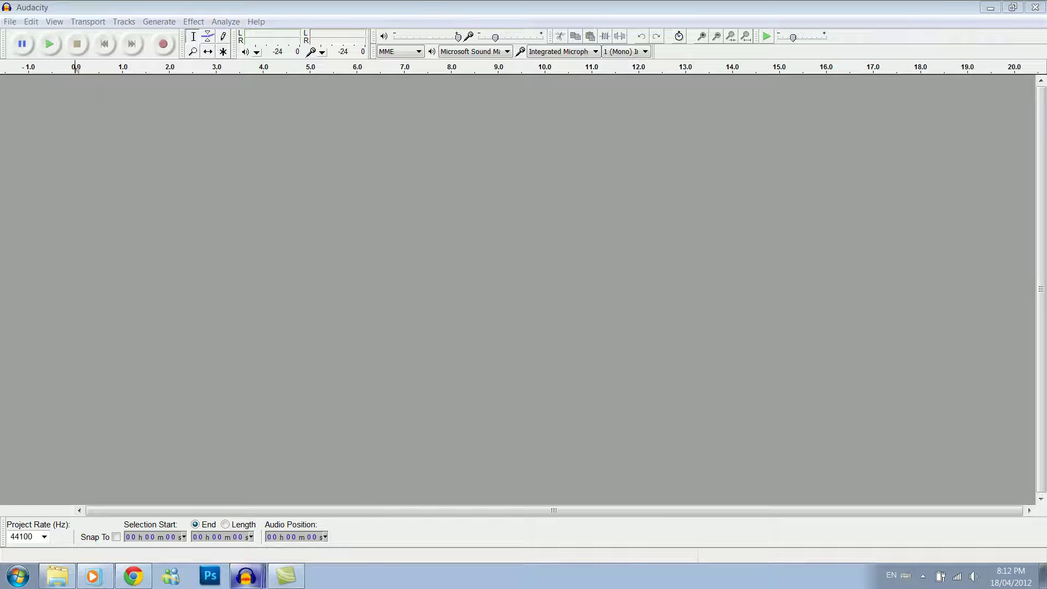
Step: Import the off vocal MP3 and English Sub MP3 from the song folder into Audacity
left_click(56, 579)
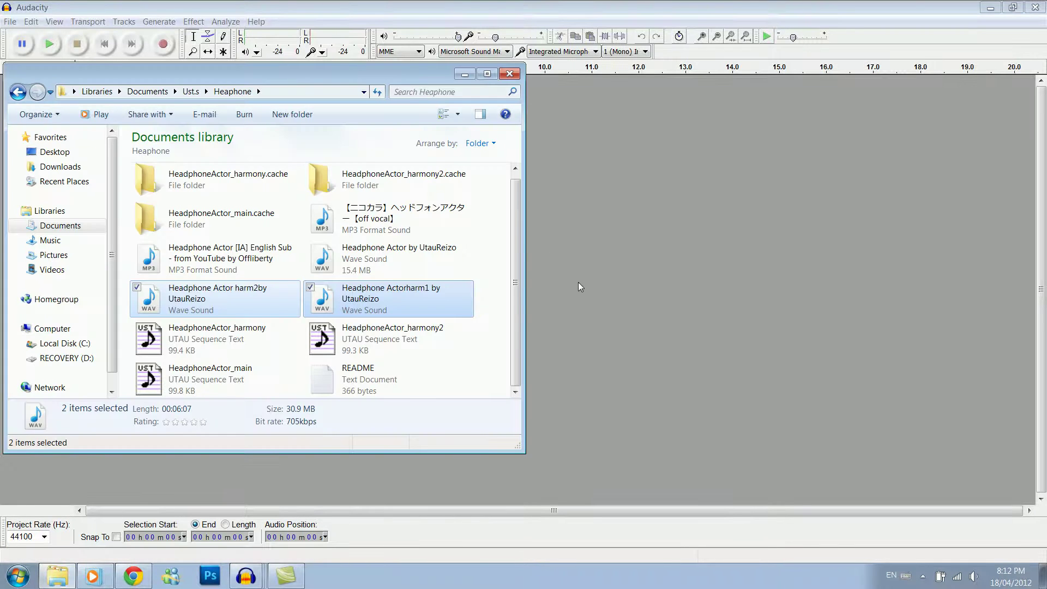
left_click(505, 294)
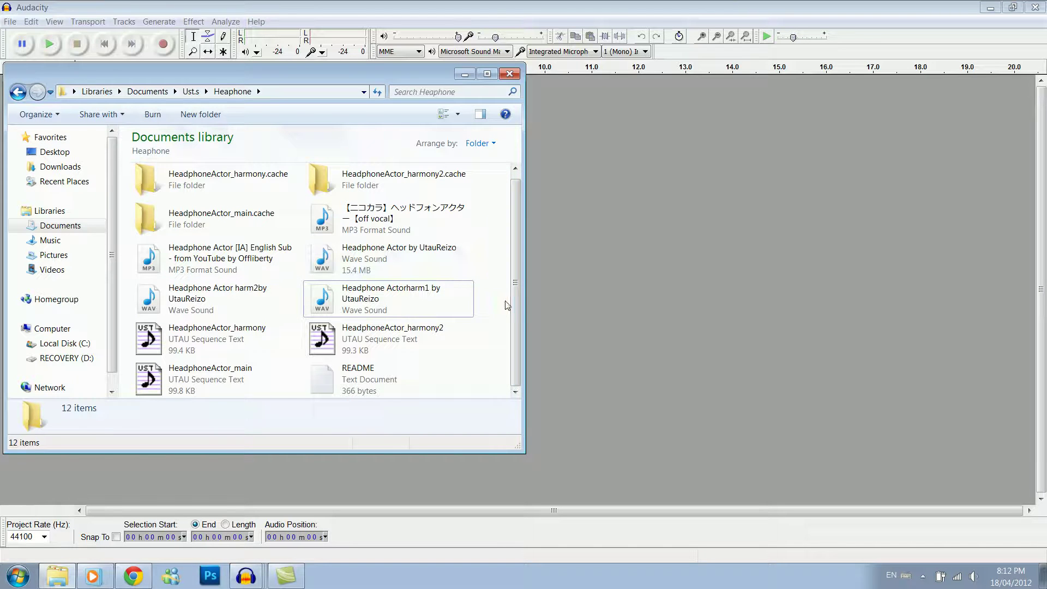
left_click(381, 218)
left_click(210, 268, "ctrl")
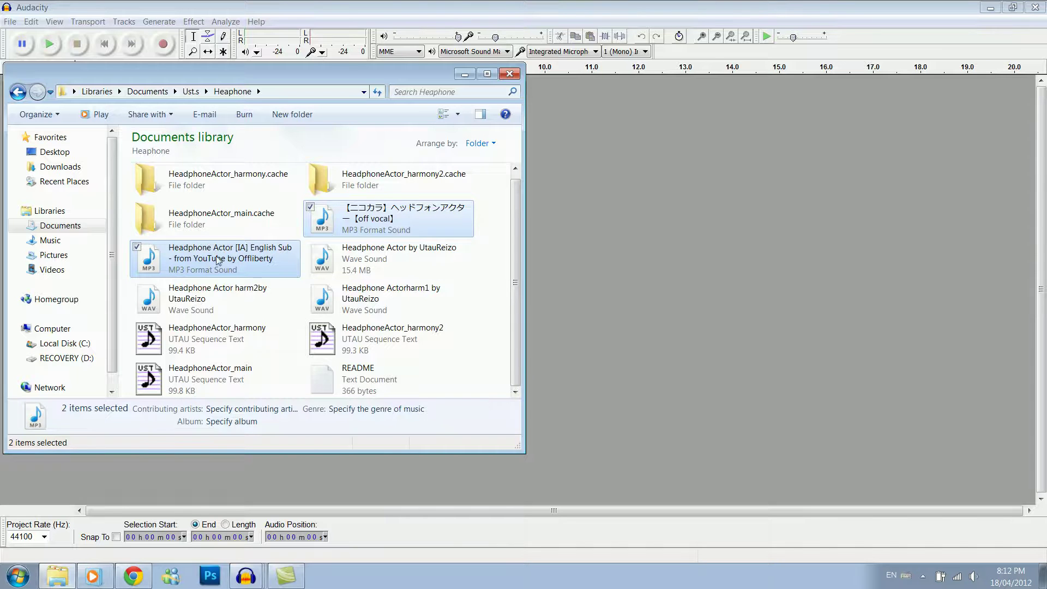
left_click_drag(217, 260, 702, 199)
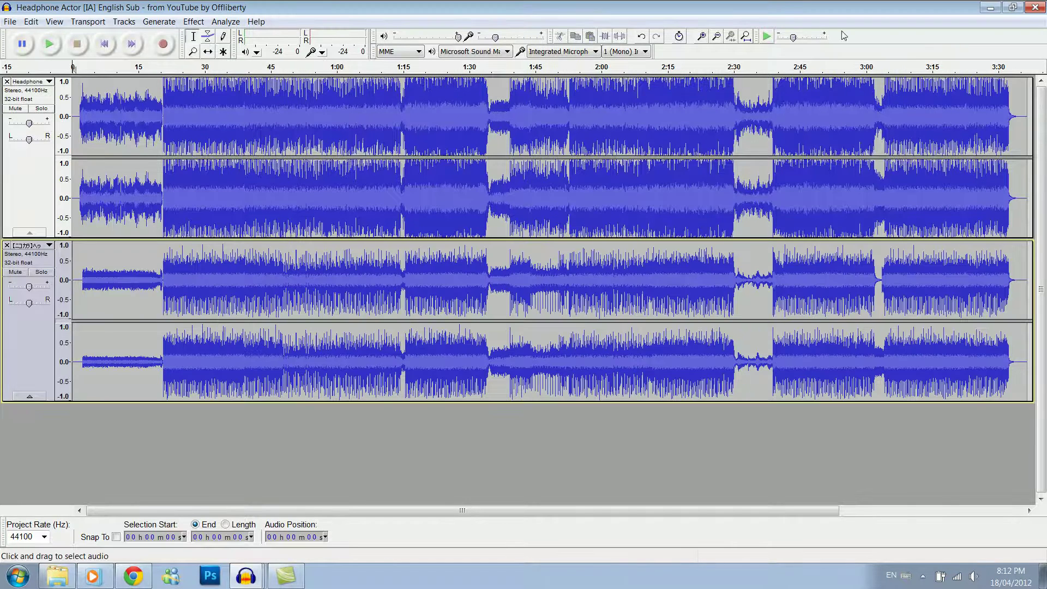
Step: Zoom in on the song and preview playback from about 18 seconds
left_click(702, 37)
left_click(702, 37)
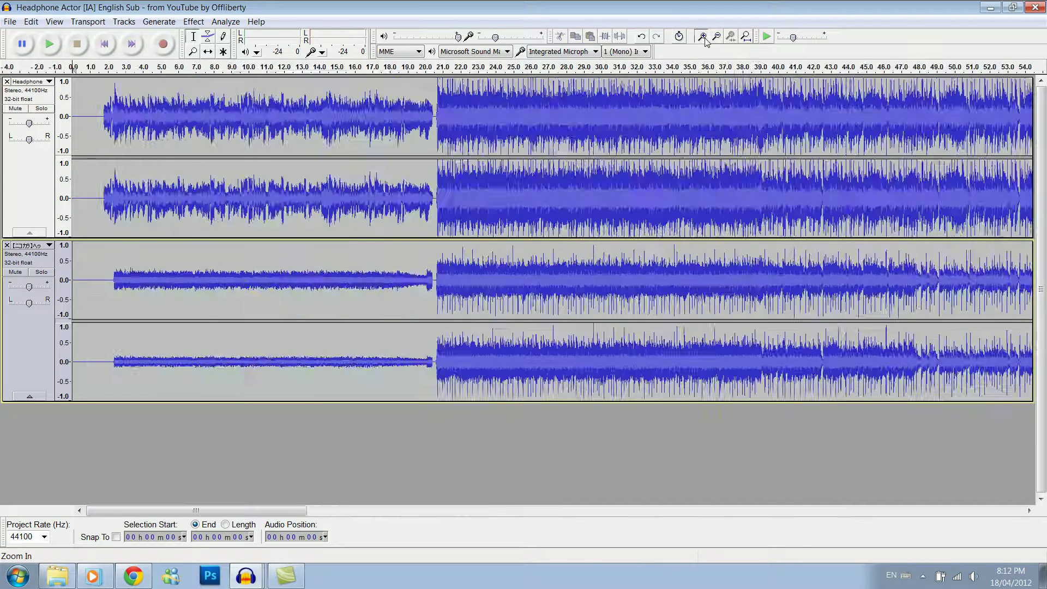
left_click(702, 37)
left_click(702, 37)
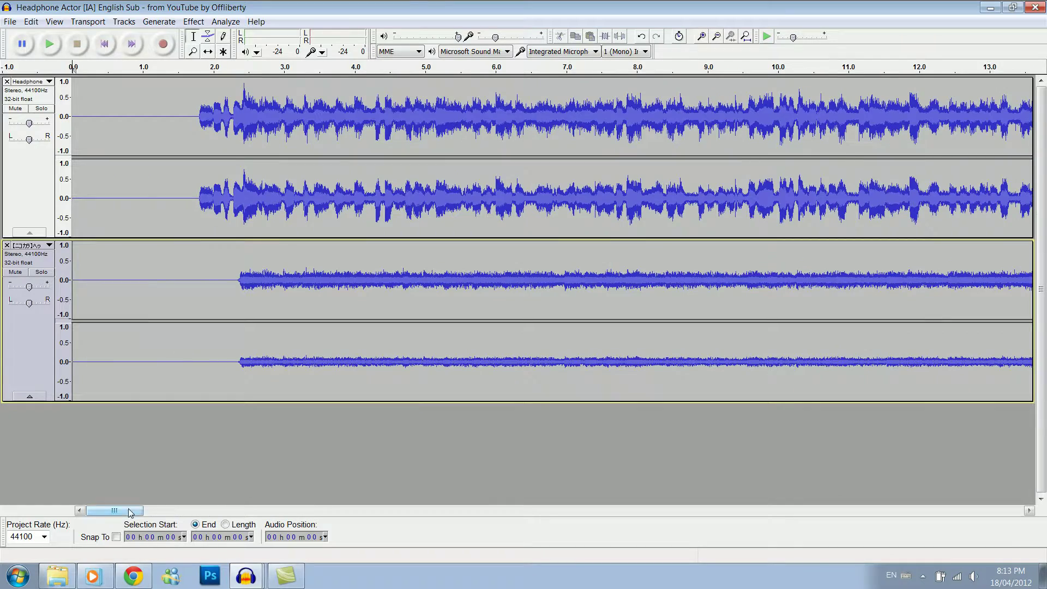
left_click_drag(130, 513, 208, 511)
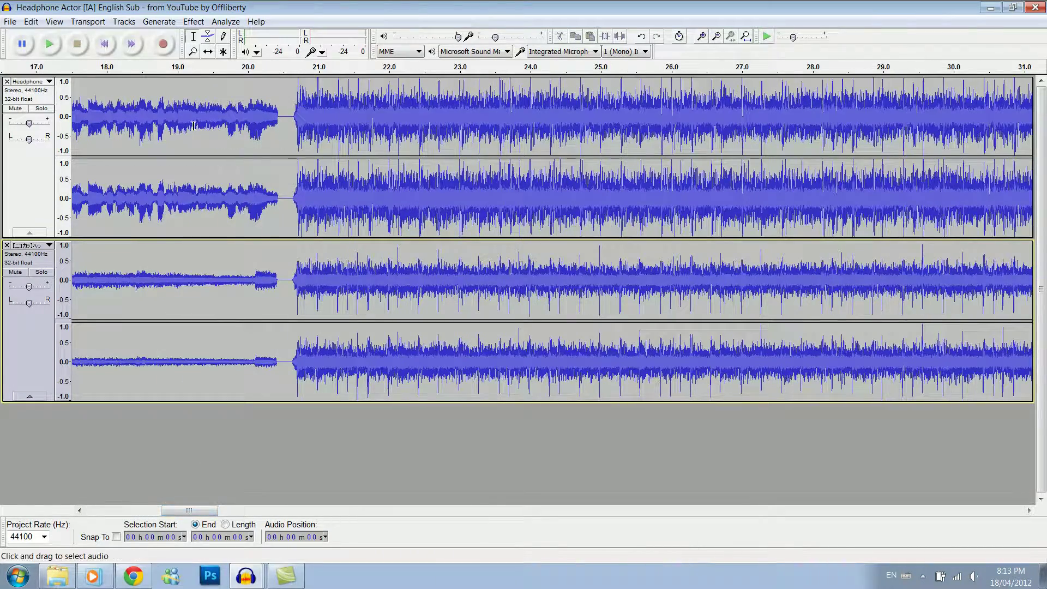
left_click(126, 67)
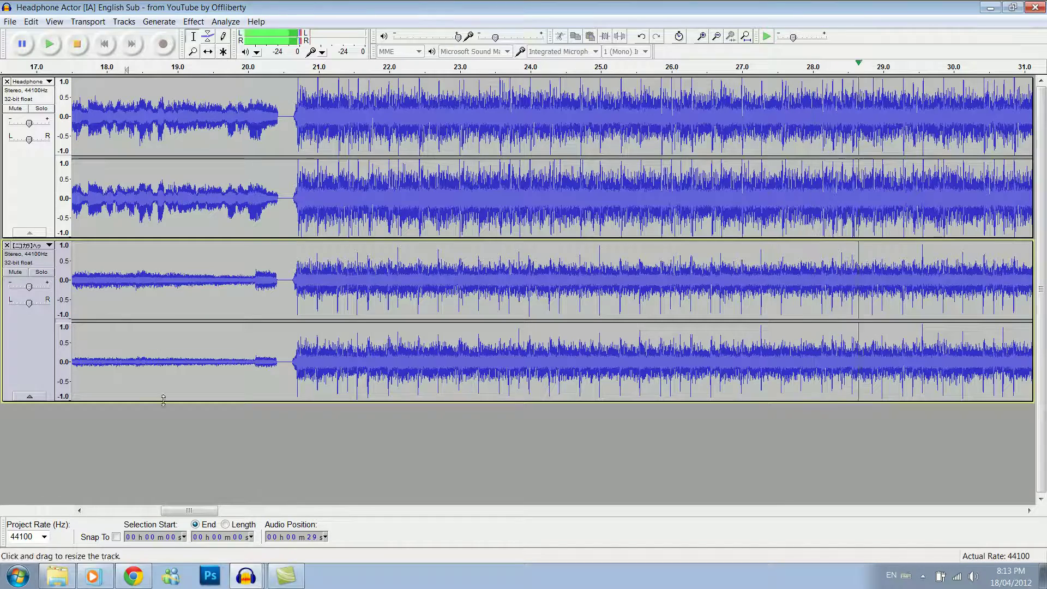
left_click(78, 44)
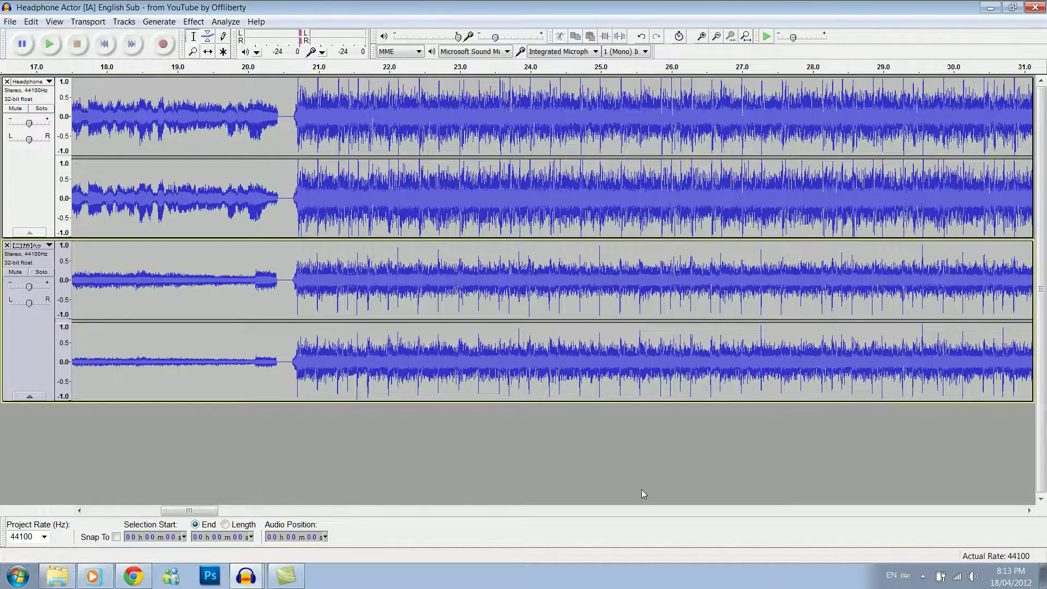
Step: Mute the off-vocal track and shrink it to a thin strip
left_click_drag(202, 512, 129, 511)
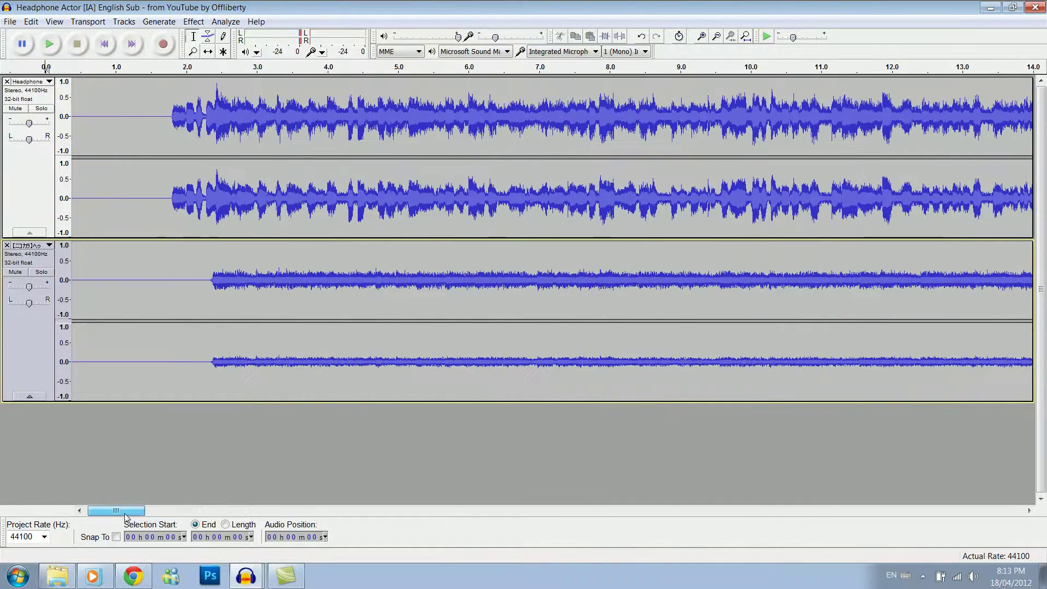
left_click(14, 272)
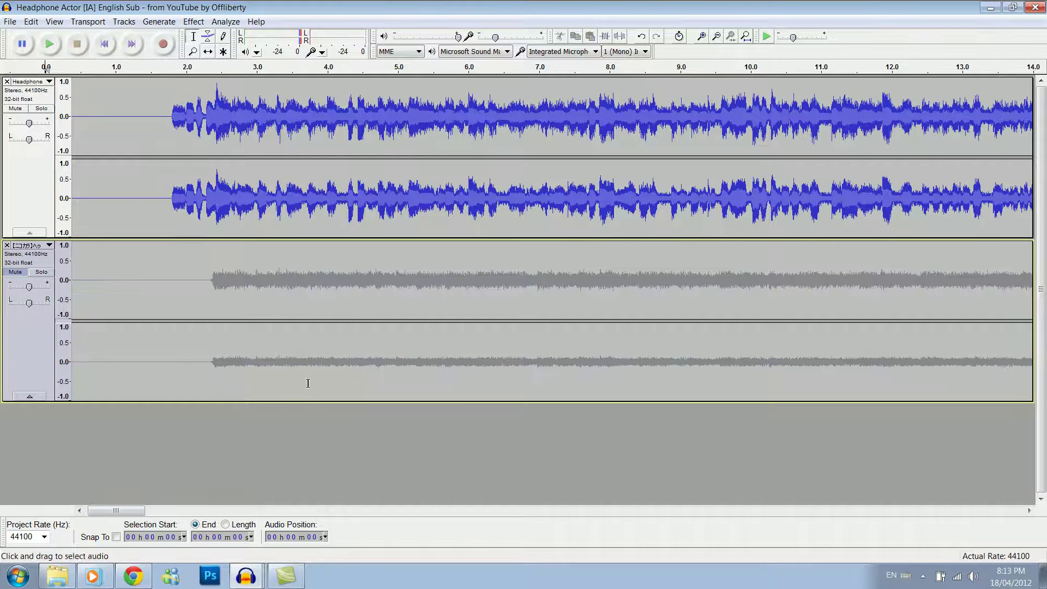
left_click_drag(300, 402, 297, 274)
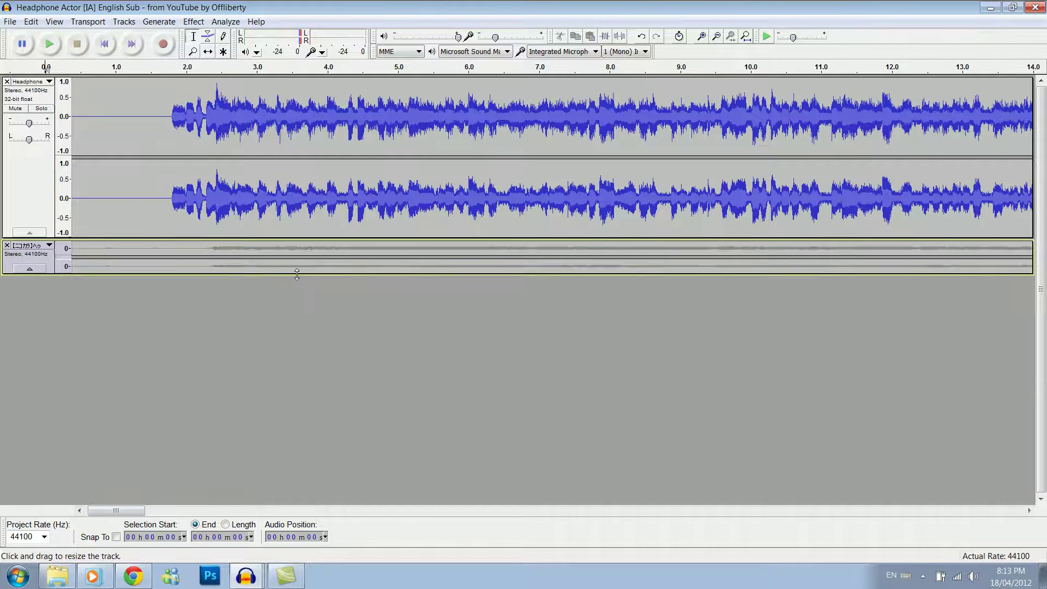
Step: Import the Headphone Actor by UtauReizo vocal WAV into Audacity as a new track
left_click(54, 580)
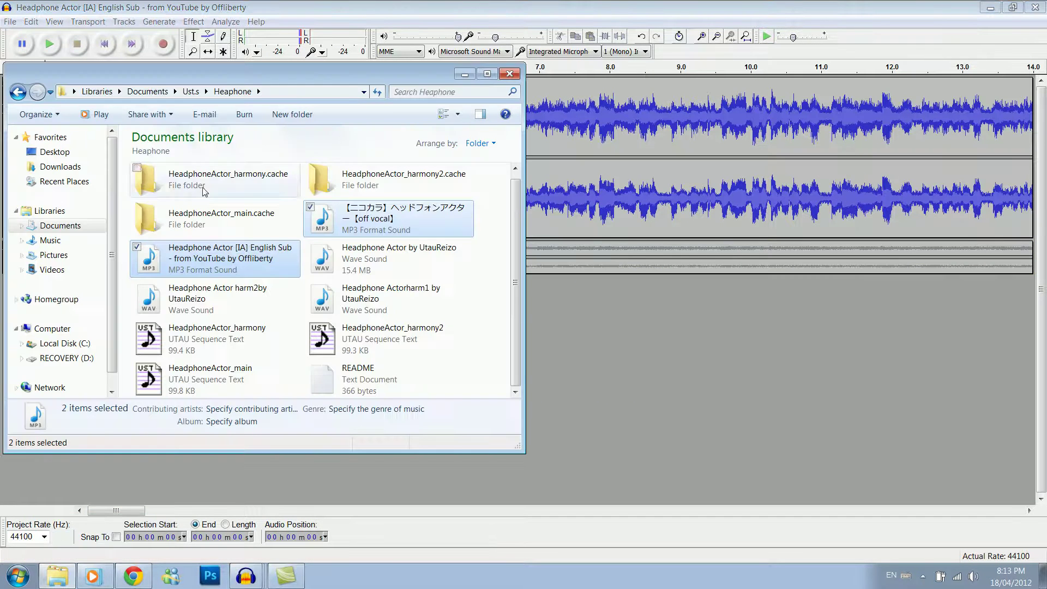
left_click(508, 267)
left_click(339, 265)
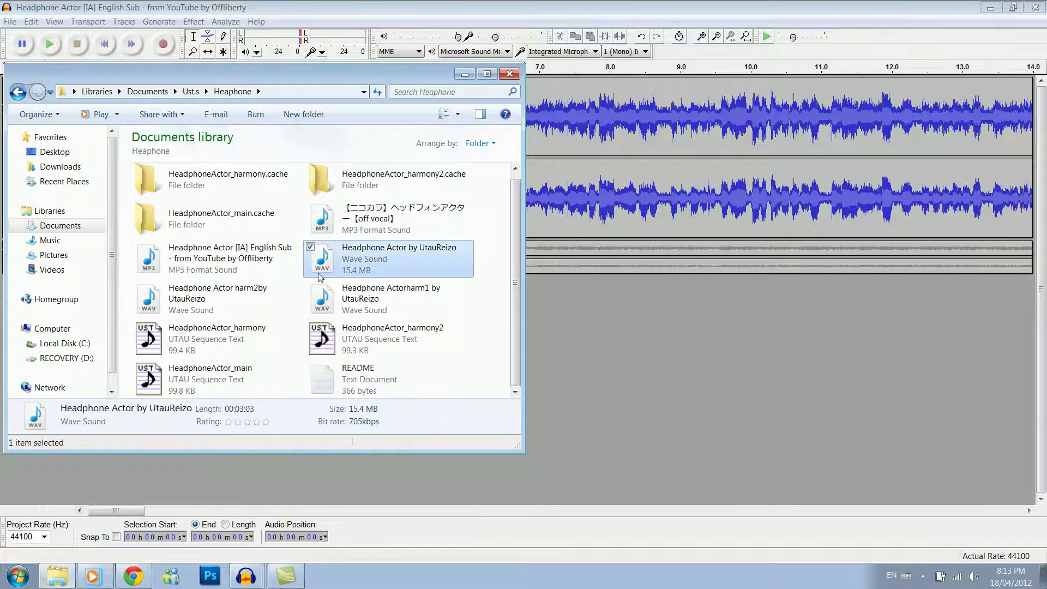
left_click_drag(315, 265, 730, 371)
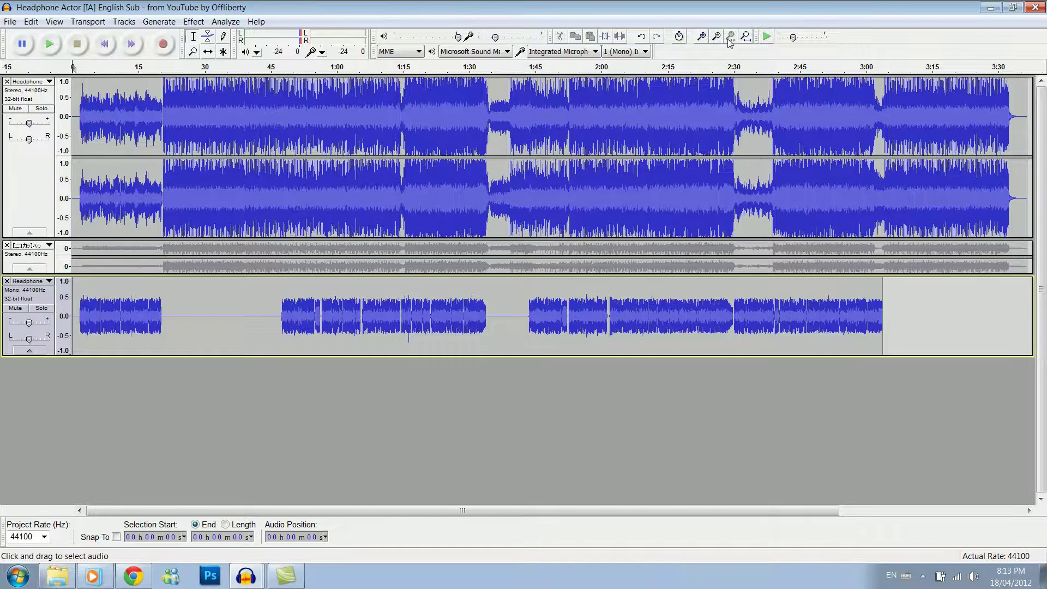
Step: Shift the vocal clip later to line up and move its track above the off-vocal track
left_click(703, 36)
left_click(702, 36)
left_click(702, 37)
left_click(702, 36)
left_click(703, 36)
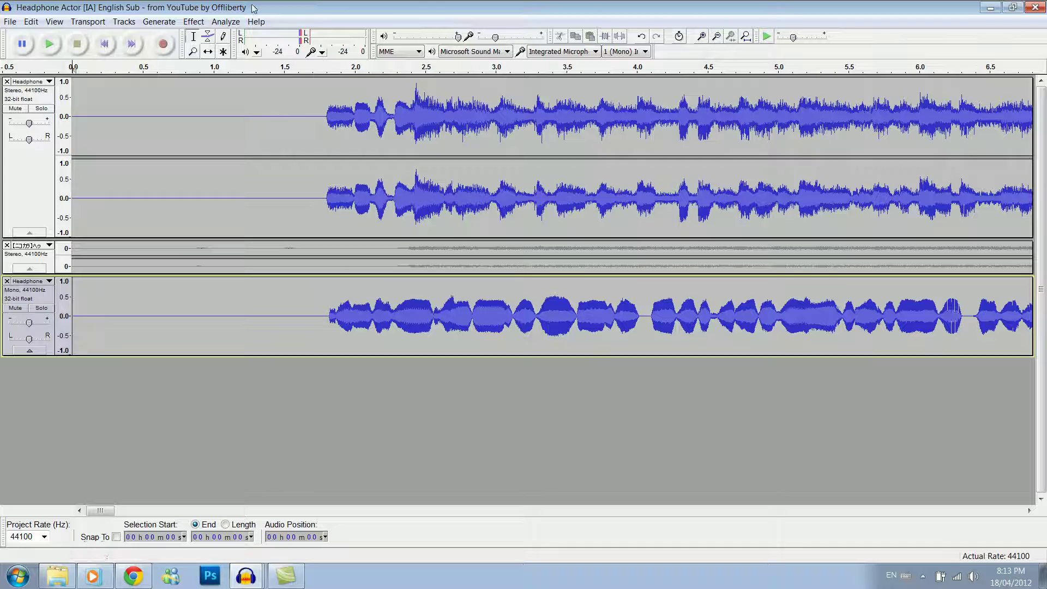
key("F5")
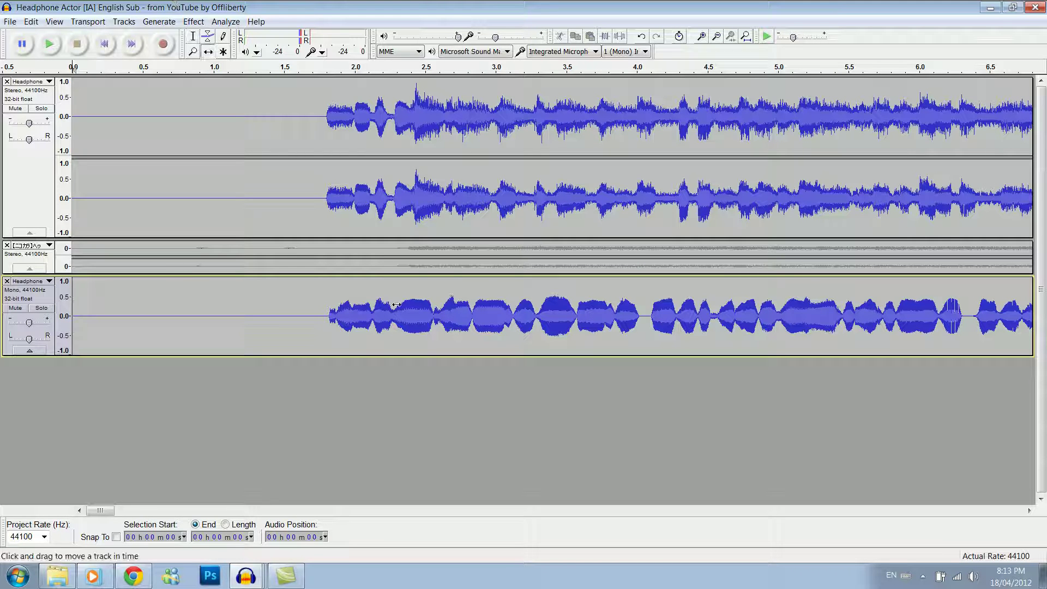
mouse_move(396, 304)
left_mouse_down()
mouse_move(448, 293)
mouse_move(412, 293)
mouse_move(472, 292)
mouse_move(409, 292)
left_mouse_up()
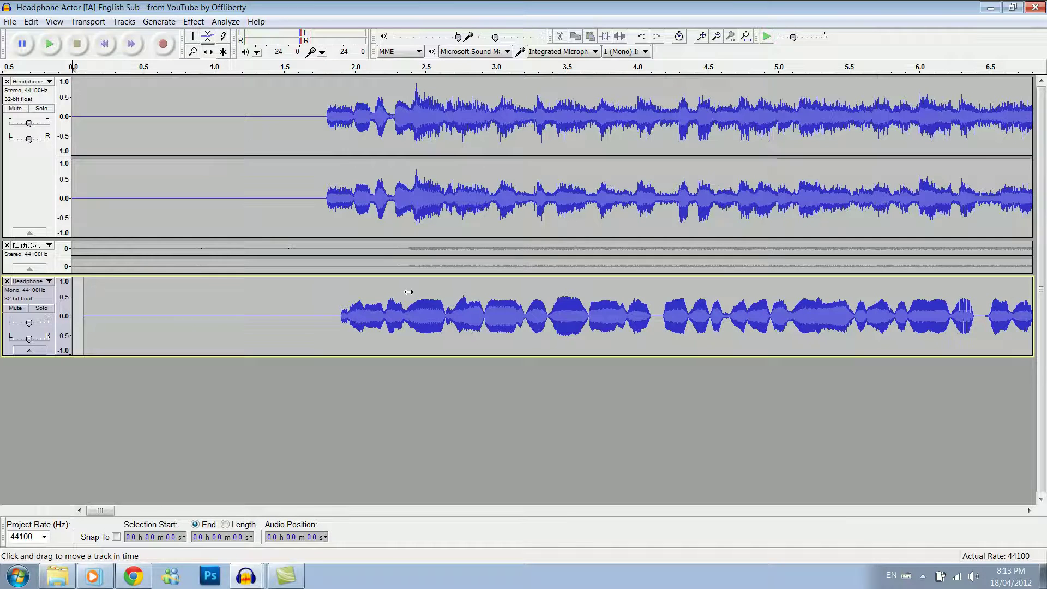
left_click_drag(48, 304, 46, 231)
Step: Fine-tune the vocal clip's timing by test playback, then bring back the Heaphone folder
left_click_drag(408, 280, 399, 280)
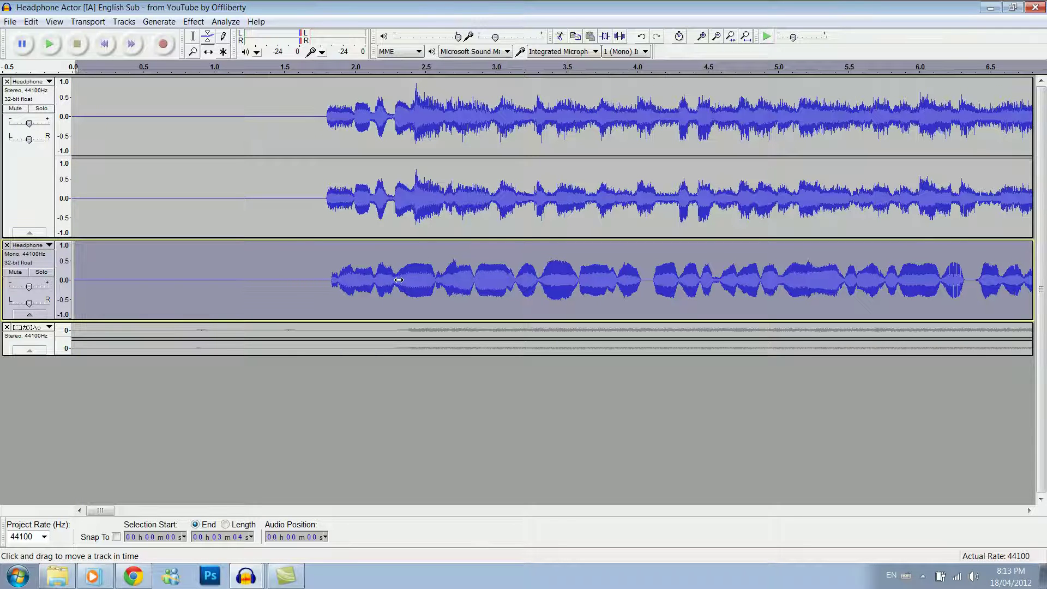
left_click(309, 73)
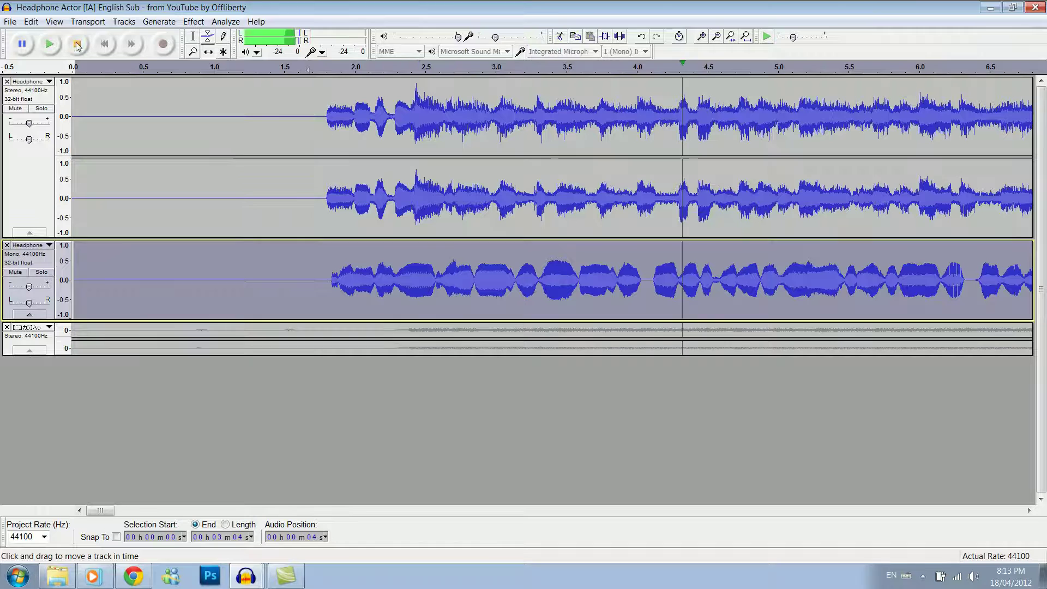
key("space")
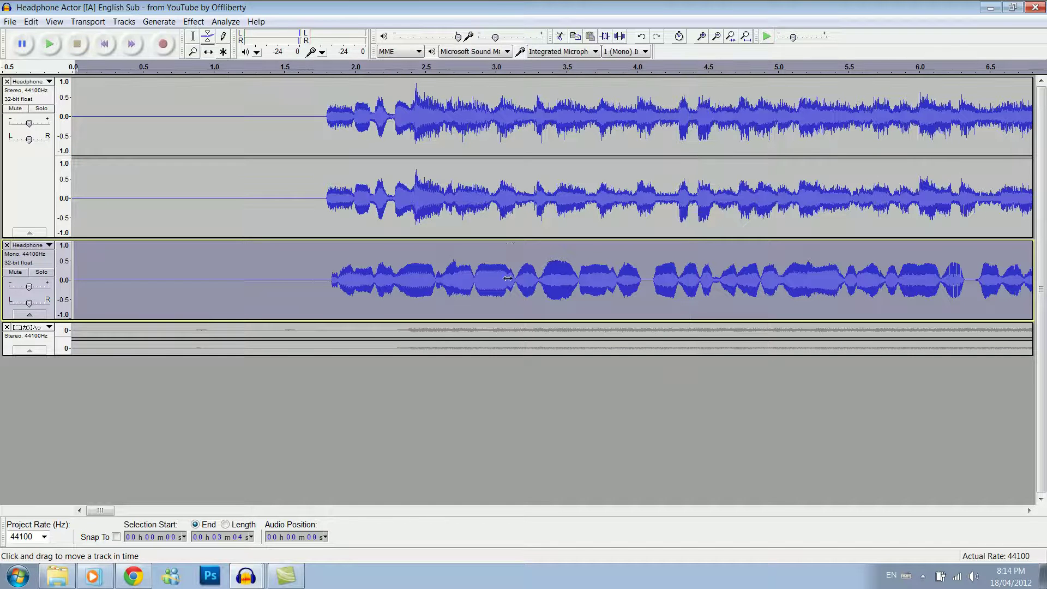
left_click_drag(508, 278, 526, 268)
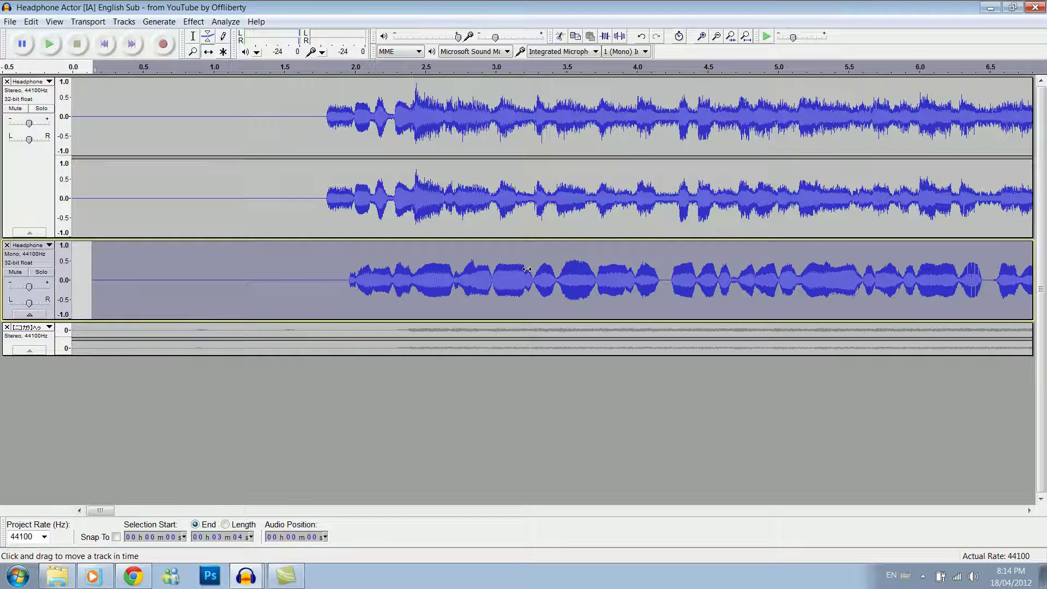
left_click(324, 71)
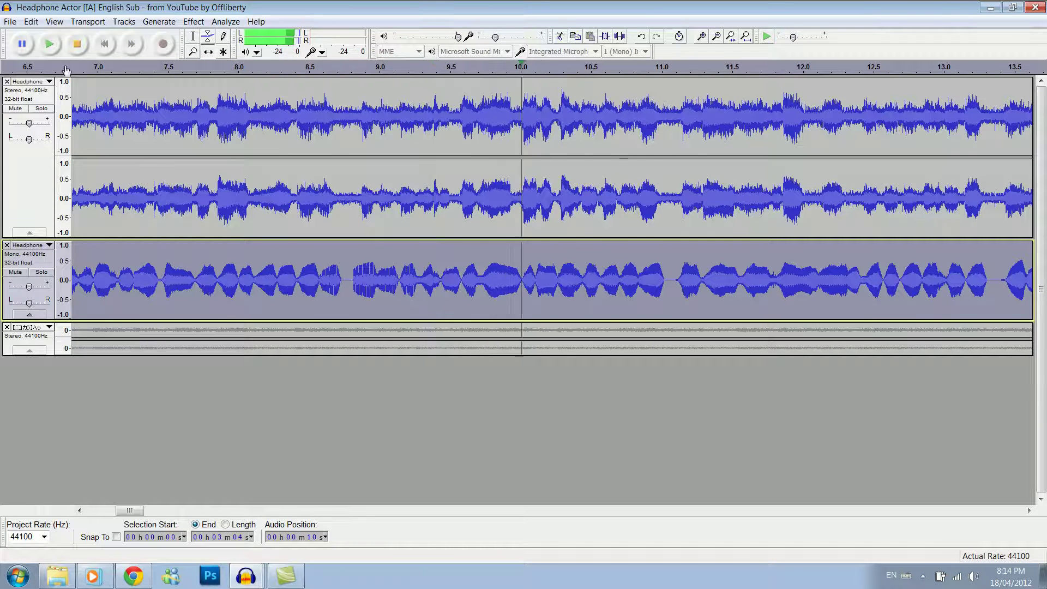
left_click(82, 49)
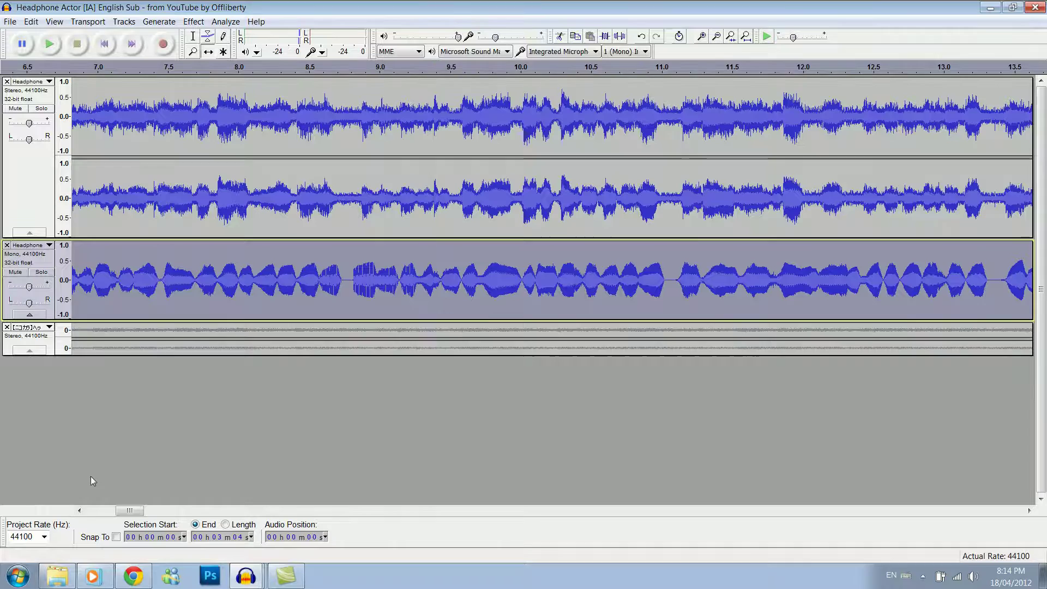
left_click_drag(130, 512, 106, 515)
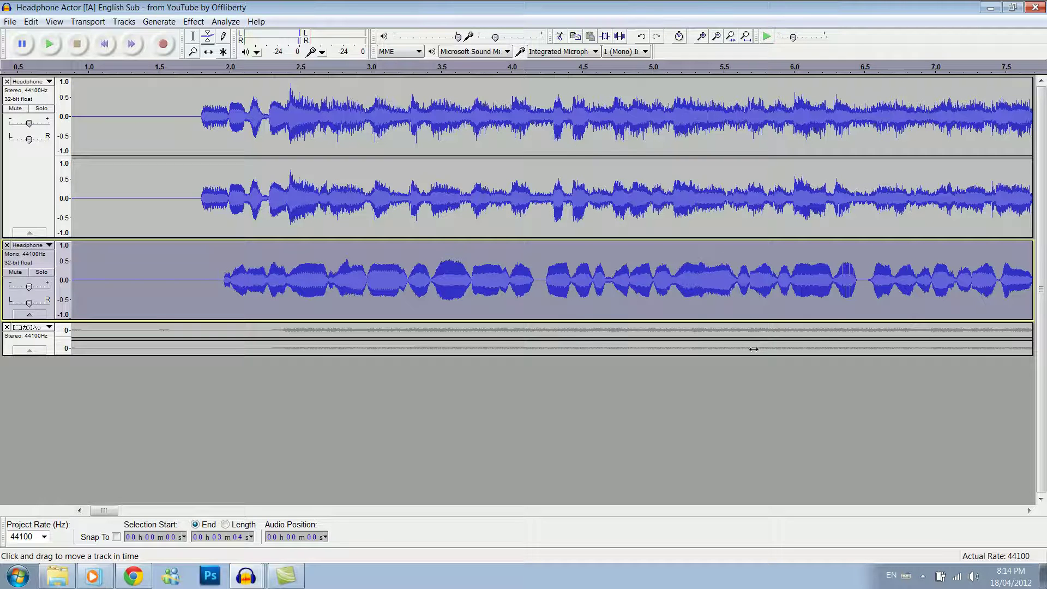
left_click(57, 575)
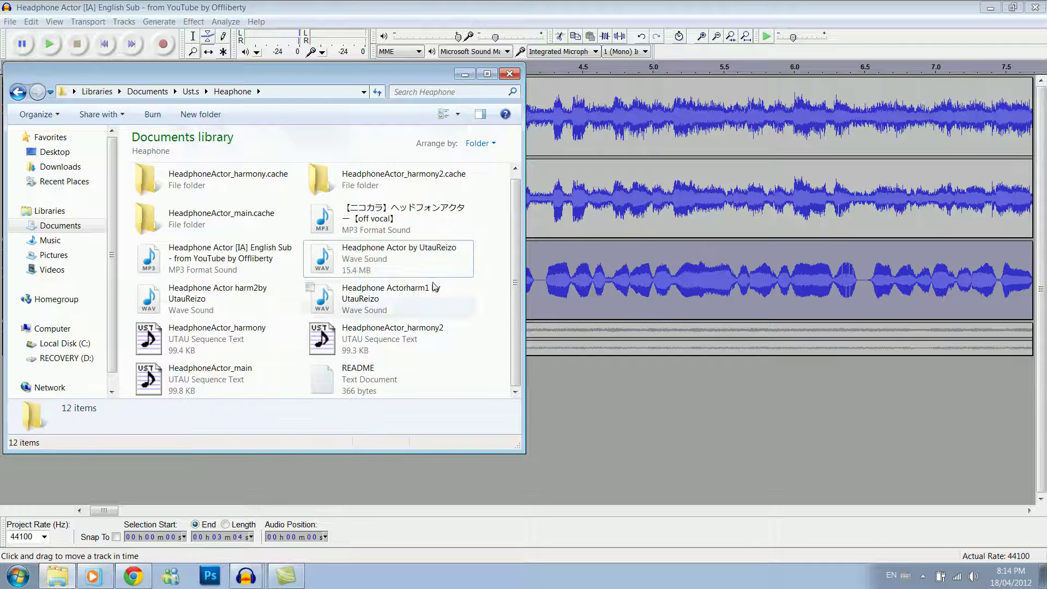
Step: Import the harm1 and harm2 UtauReizo harmony WAVs into Audacity as new tracks
left_click(382, 299)
left_click(194, 303, "ctrl")
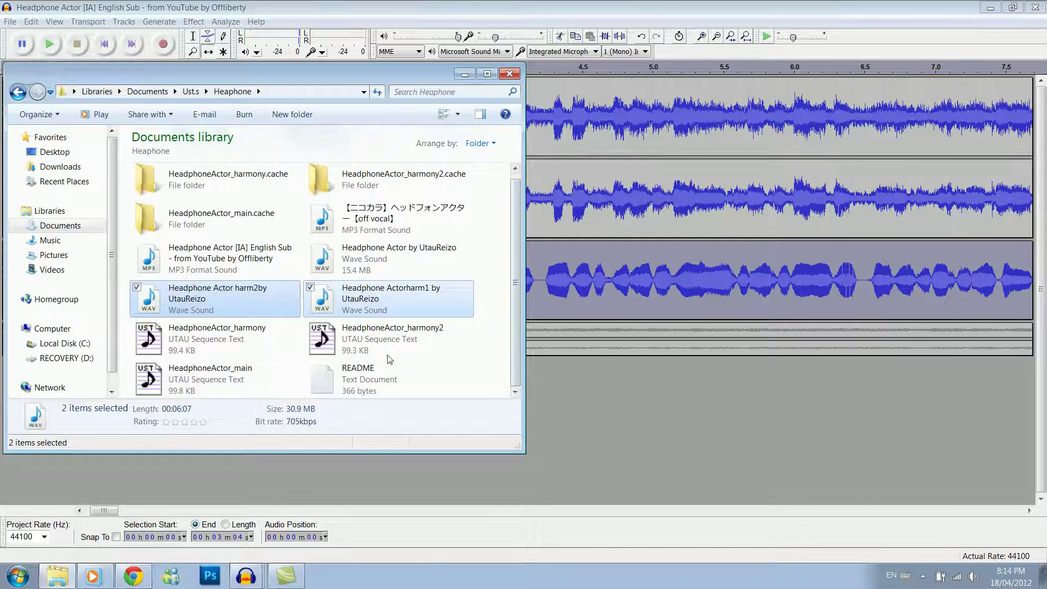
left_click_drag(247, 298, 781, 435)
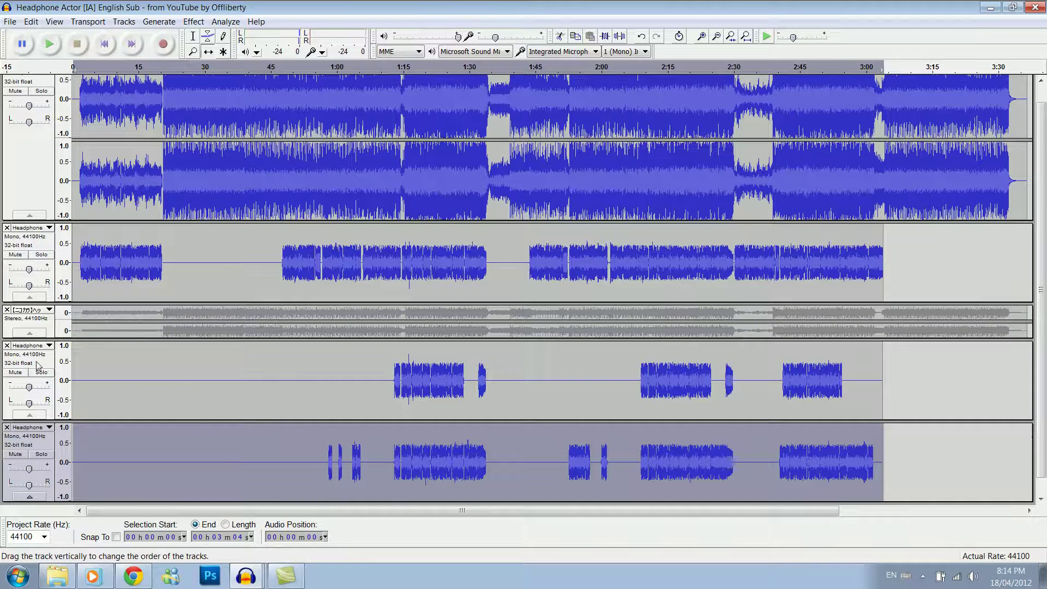
Step: Move both harmony tracks above the off-vocal track and zoom in around 1:24–1:38
left_click_drag(48, 364, 44, 295)
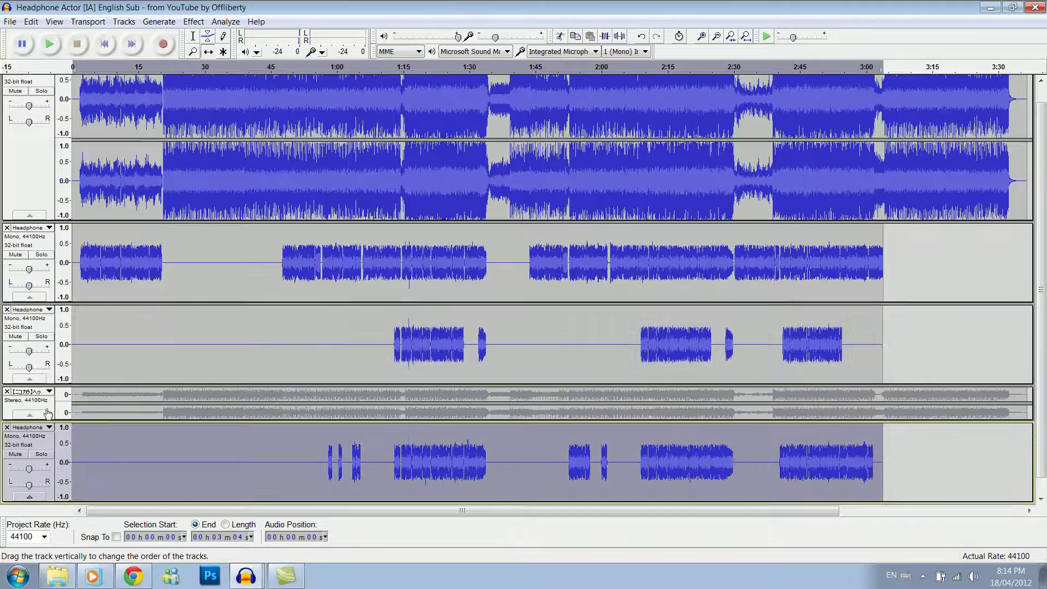
left_click_drag(48, 418, 48, 383)
left_click(699, 39)
left_click(700, 38)
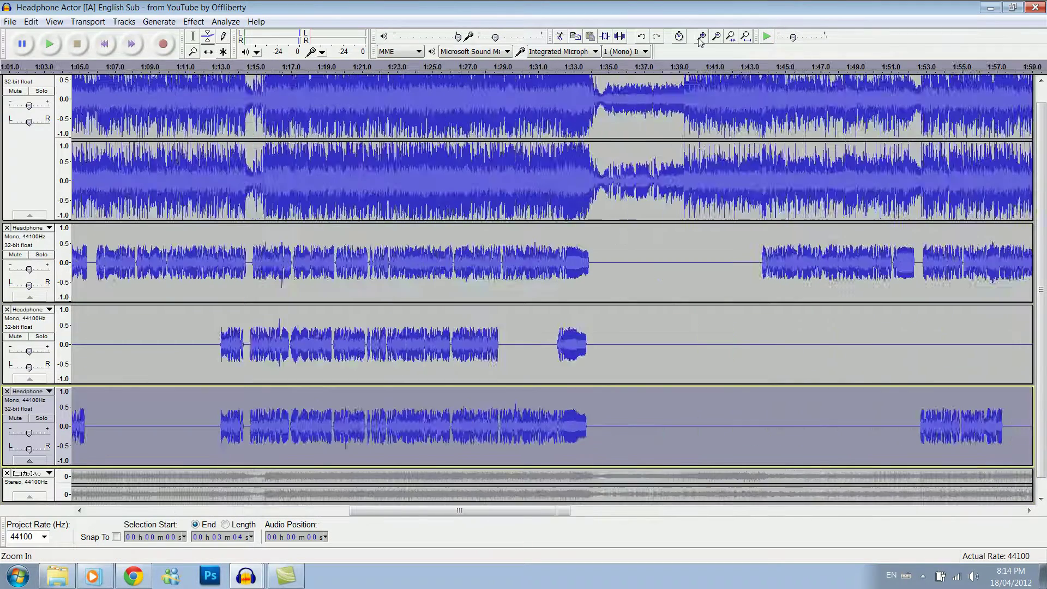
left_click(699, 38)
left_click(700, 38)
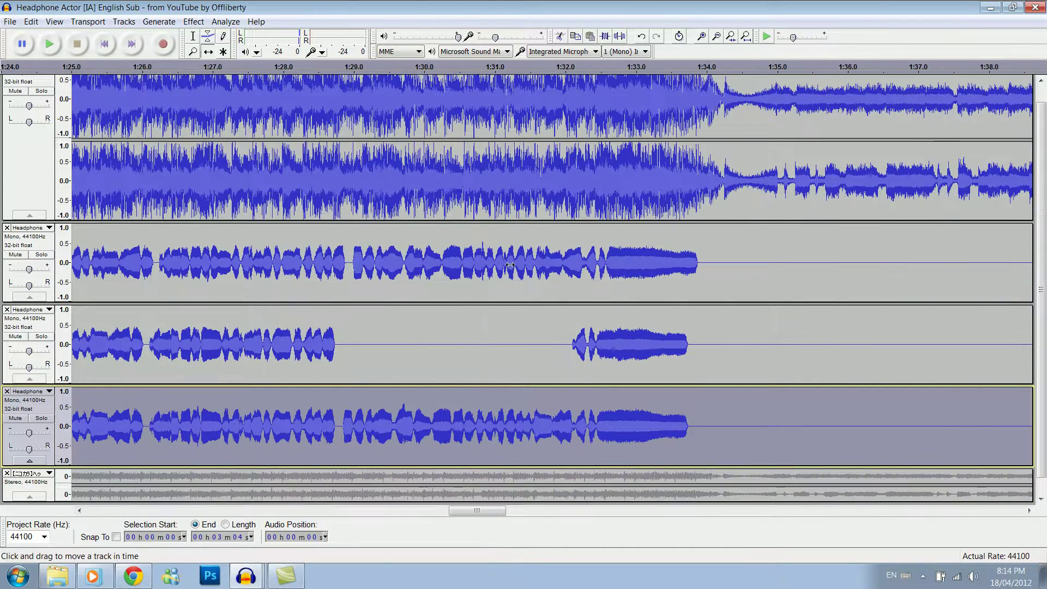
Step: Shift the last harmony clip to line up with the track above and play from 1:13
left_click_drag(473, 509, 99, 494)
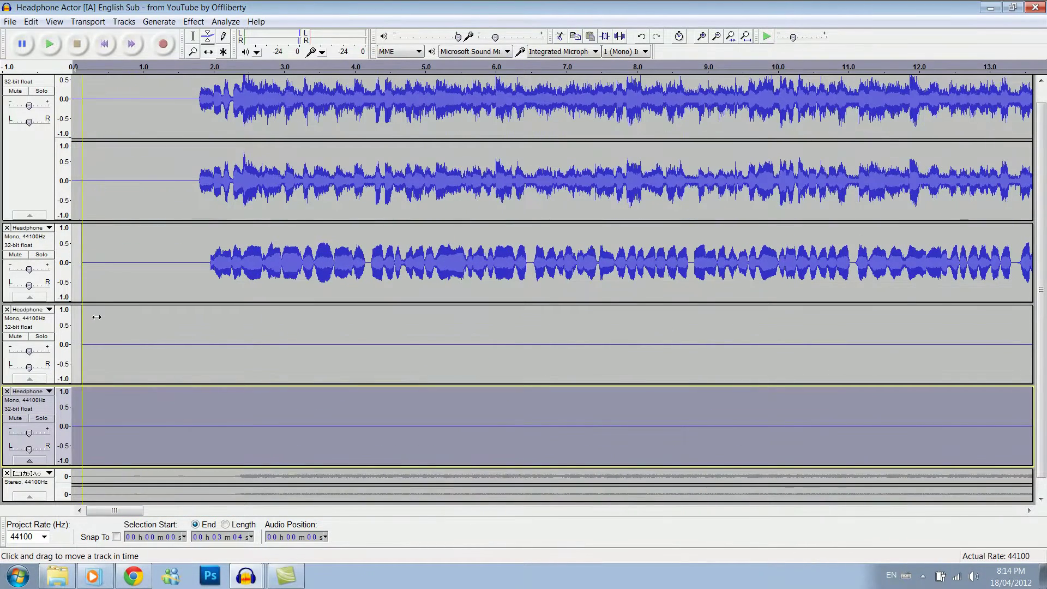
left_click(108, 365)
left_click_drag(118, 450, 128, 451)
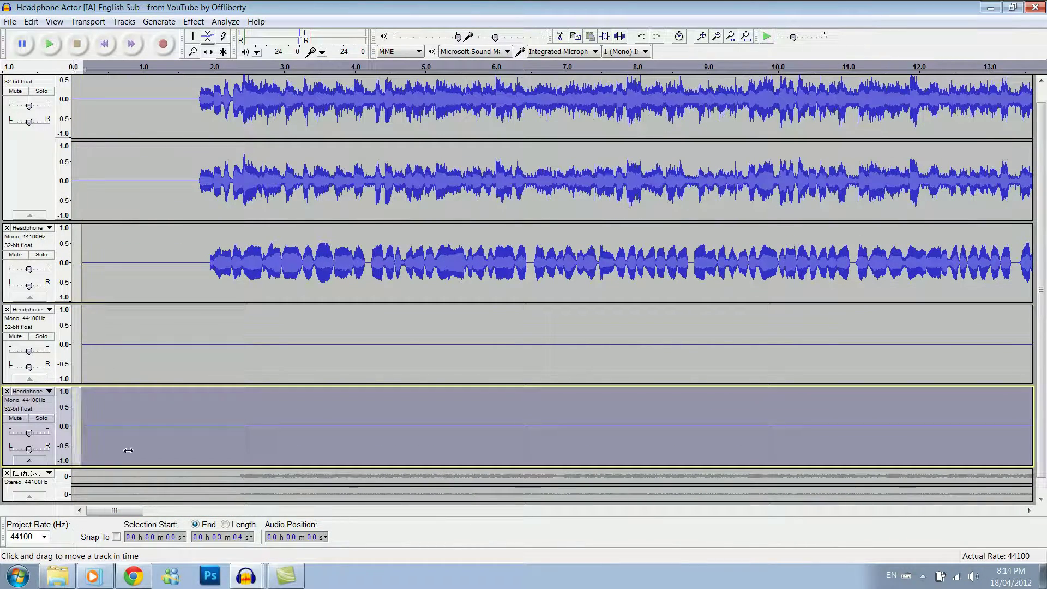
left_click_drag(112, 511, 409, 486)
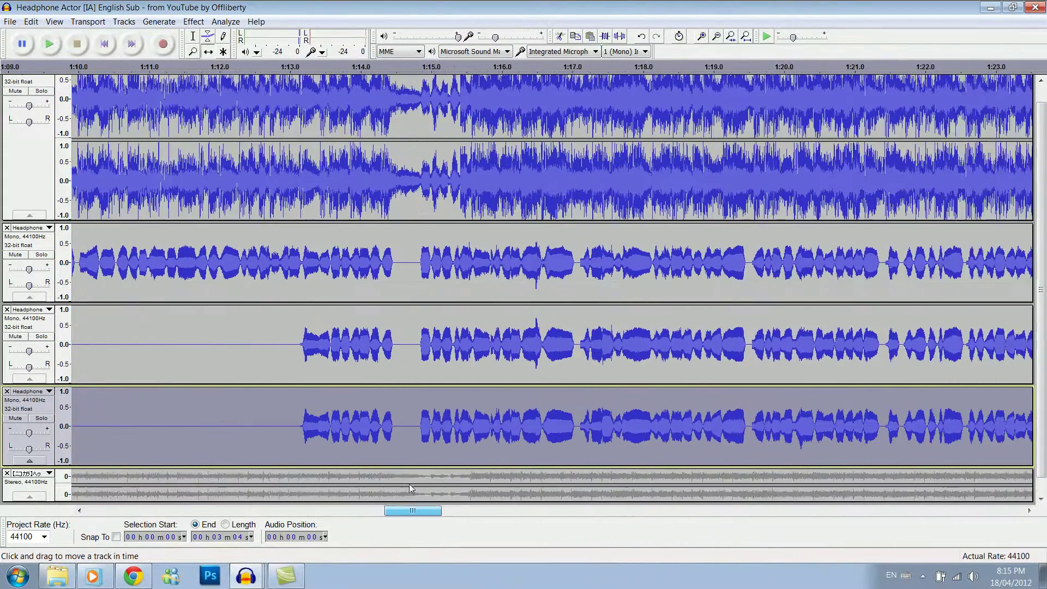
left_click(273, 68)
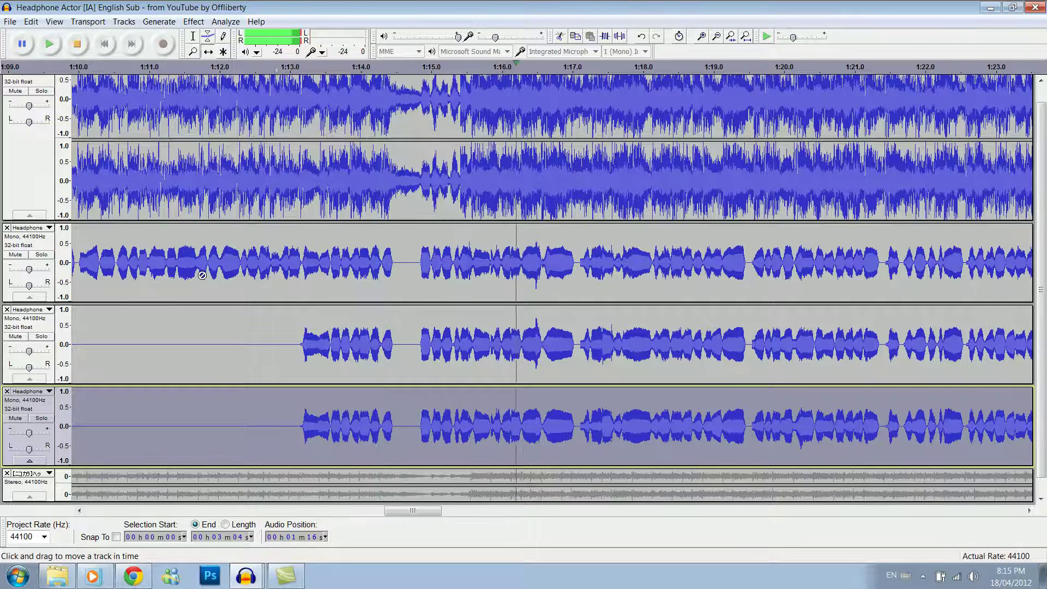
Step: Mute and collapse the original song track, then enlarge and unmute the off-vocal track
left_click(80, 47)
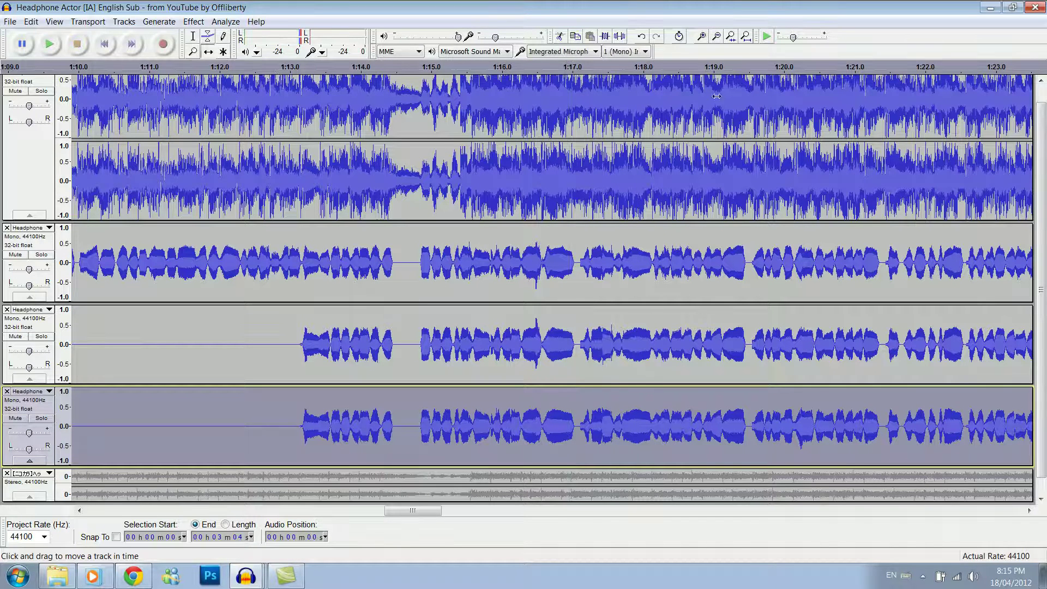
left_click(16, 91)
left_click_drag(444, 221, 444, 97)
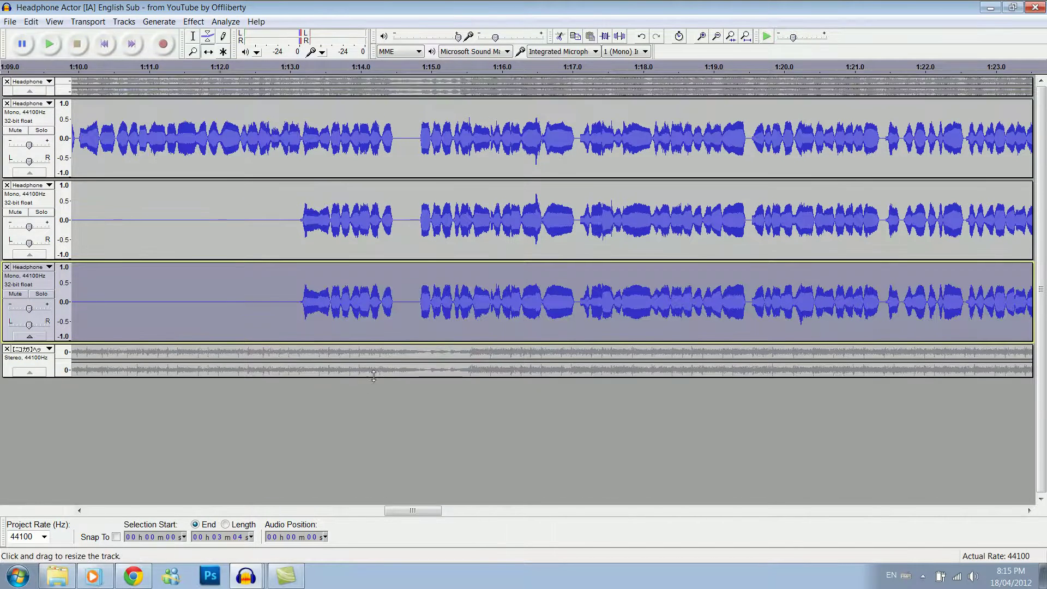
left_click_drag(358, 376, 358, 491)
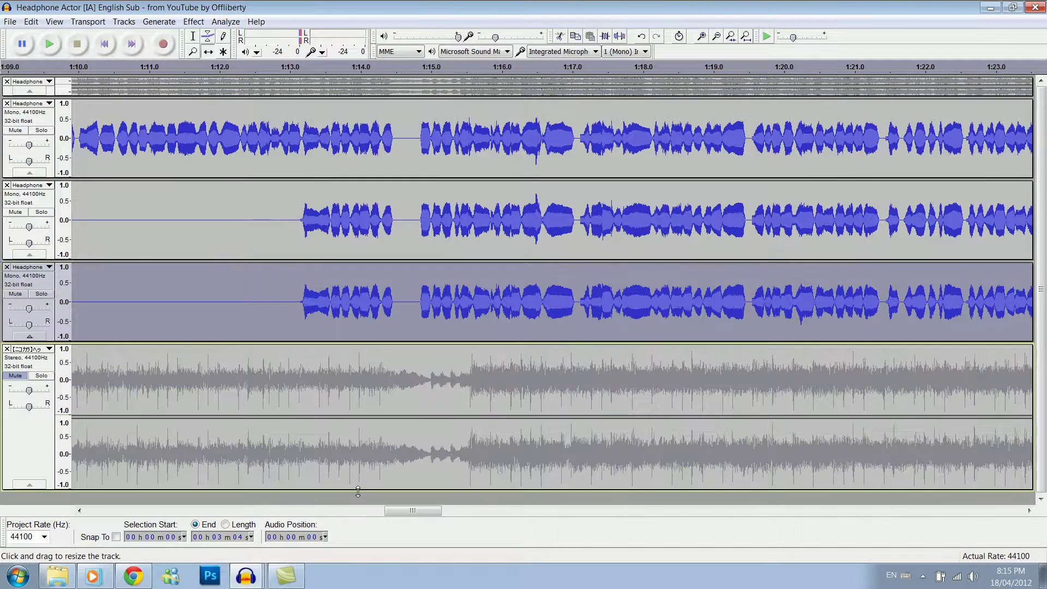
left_click(16, 376)
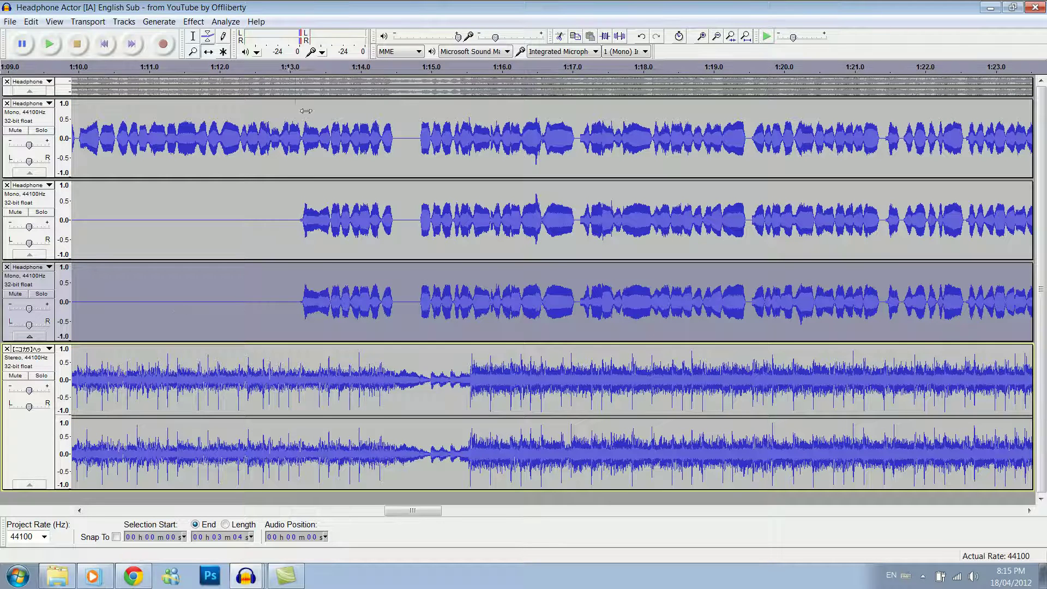
Step: Preview the mix from 1:13 and lower two vocal tracks' gain to -4 dB and -3 dB
left_click(288, 68)
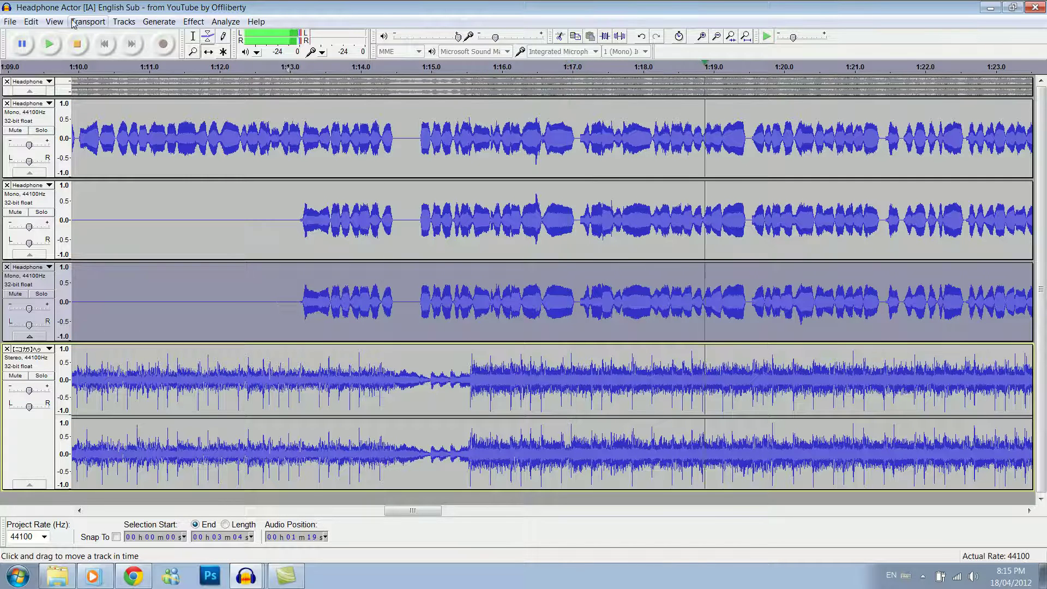
key("space")
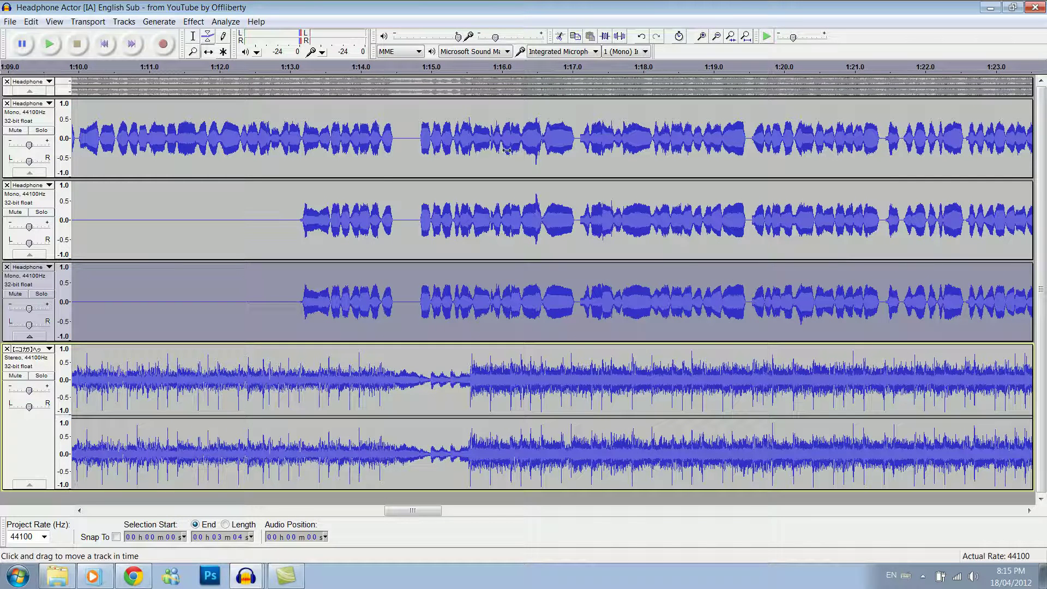
left_click_drag(29, 228, 26, 229)
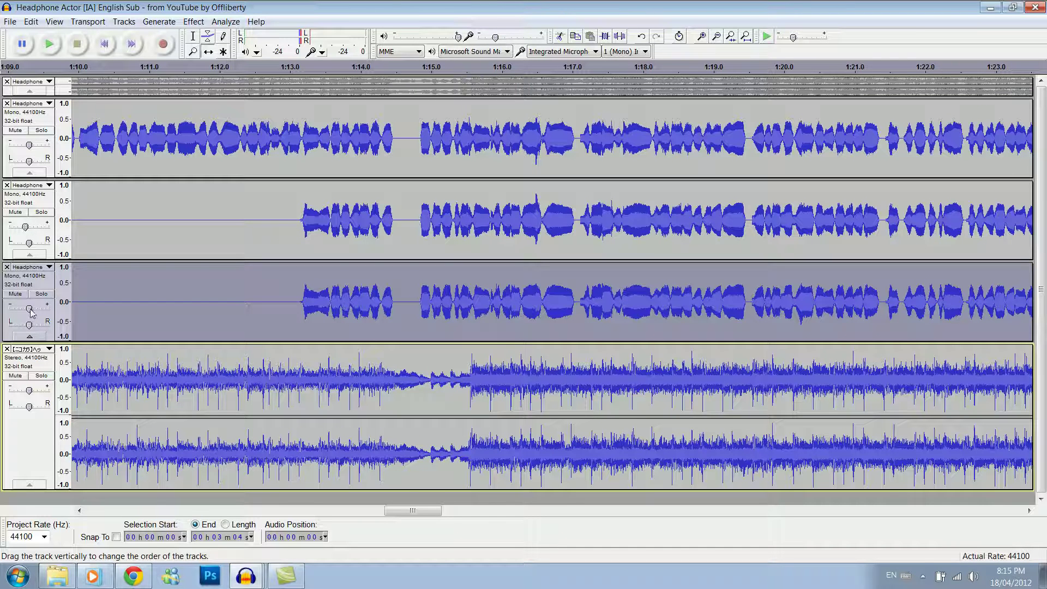
left_click_drag(30, 309, 26, 310)
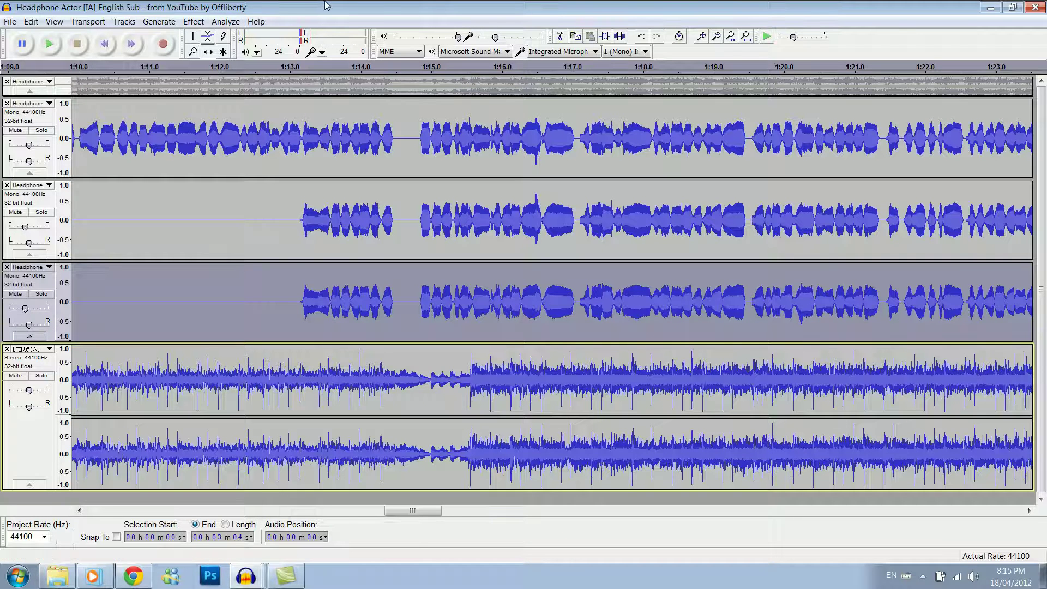
left_click(272, 69)
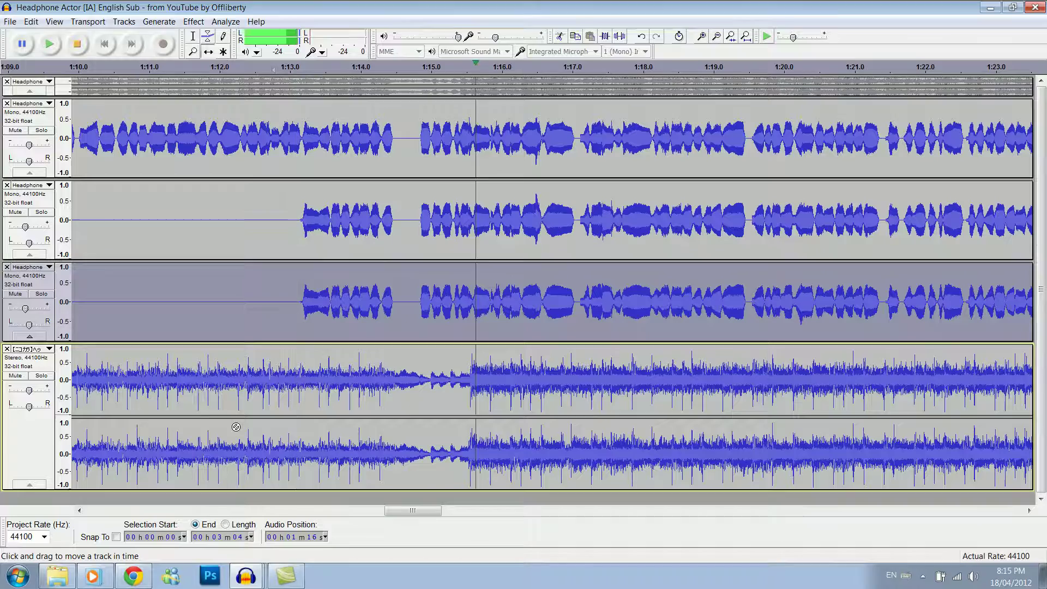
key("space")
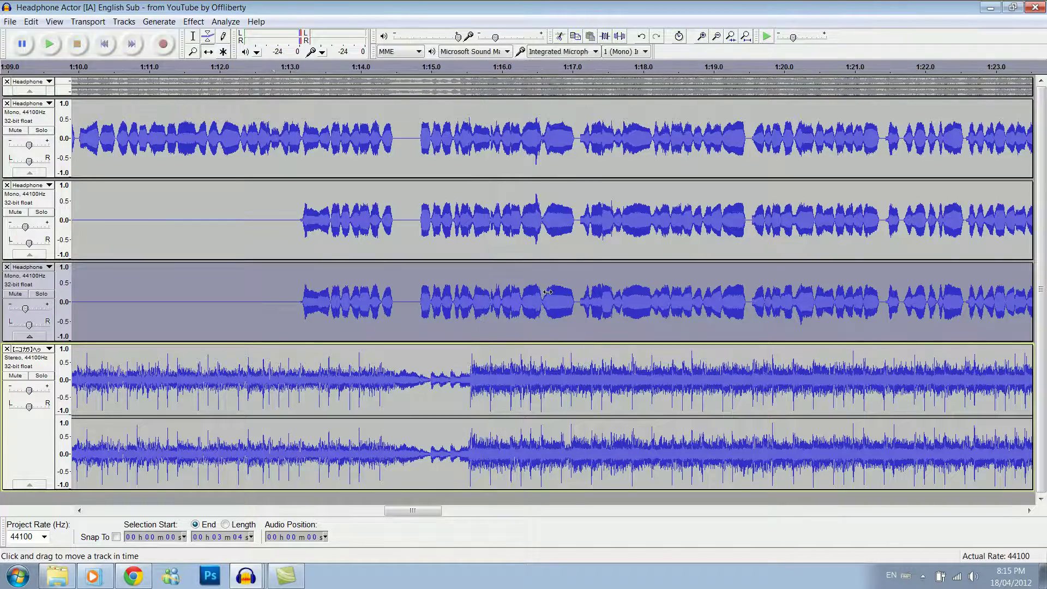
left_click_drag(413, 513, 354, 516)
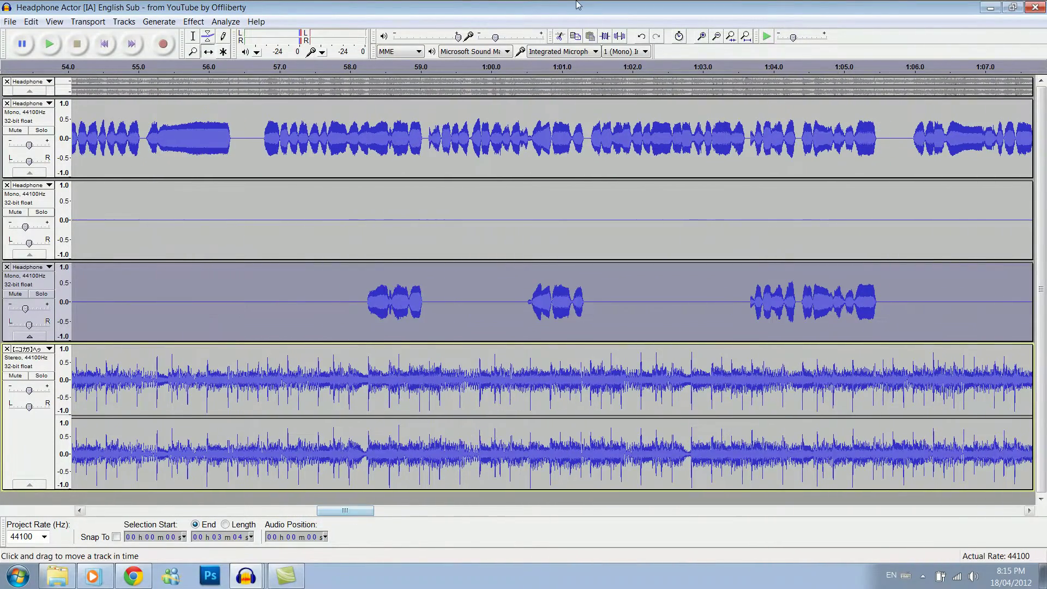
Step: Zoom out to the whole project and select all three vocal tracks
left_click(716, 36)
left_click(716, 36)
left_click(716, 36)
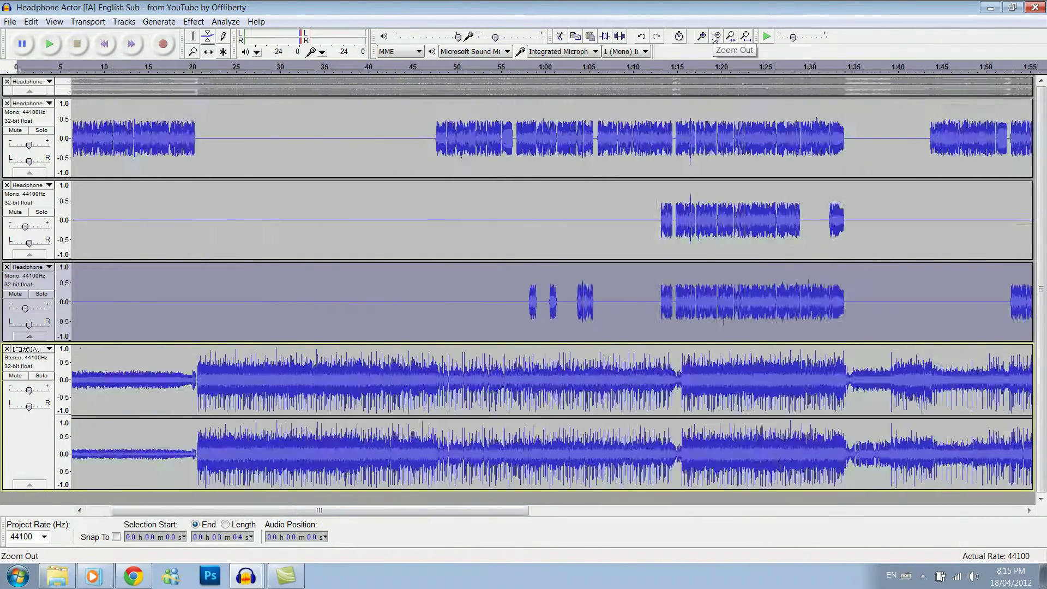
left_click(716, 36)
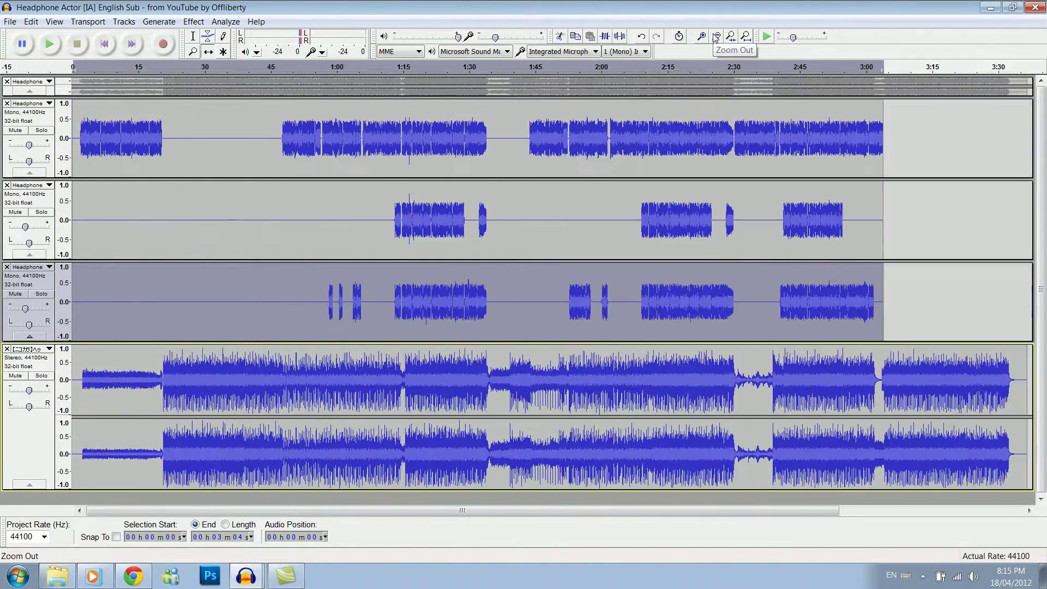
left_click(50, 203, "shift")
left_click(49, 119, "shift")
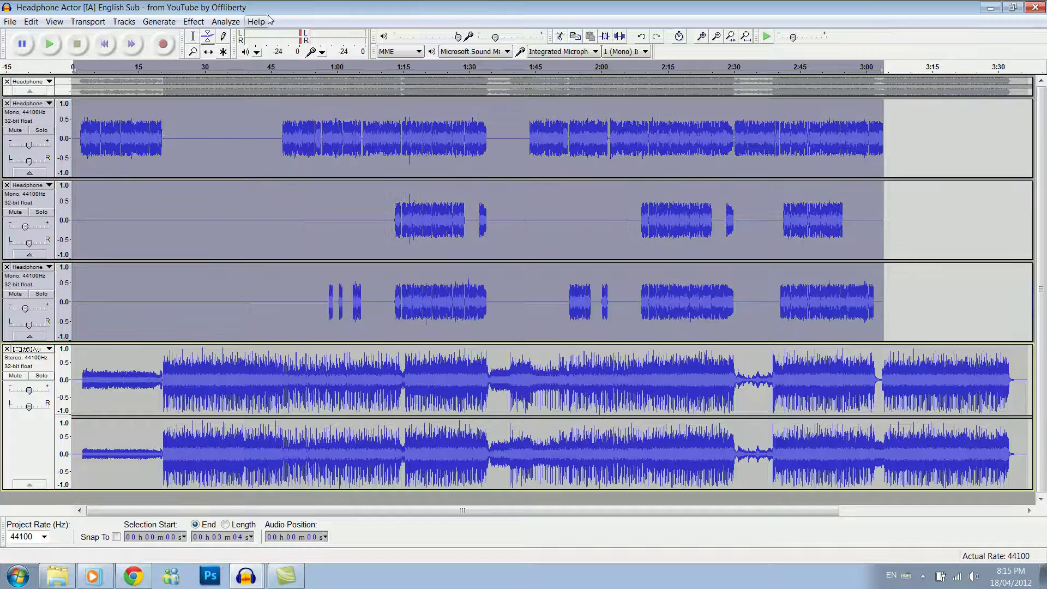
Step: Apply the Compressor (2:1 ratio, -60 dB threshold, make-up gain) to the selected vocals
left_click(194, 21)
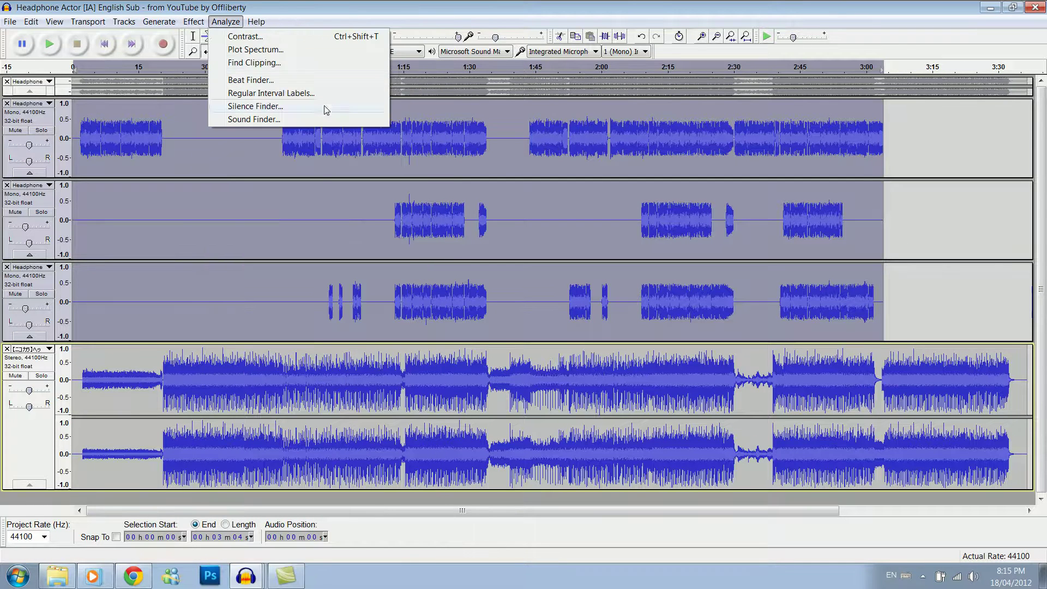
left_click(225, 22)
left_click(194, 21)
left_click(250, 140)
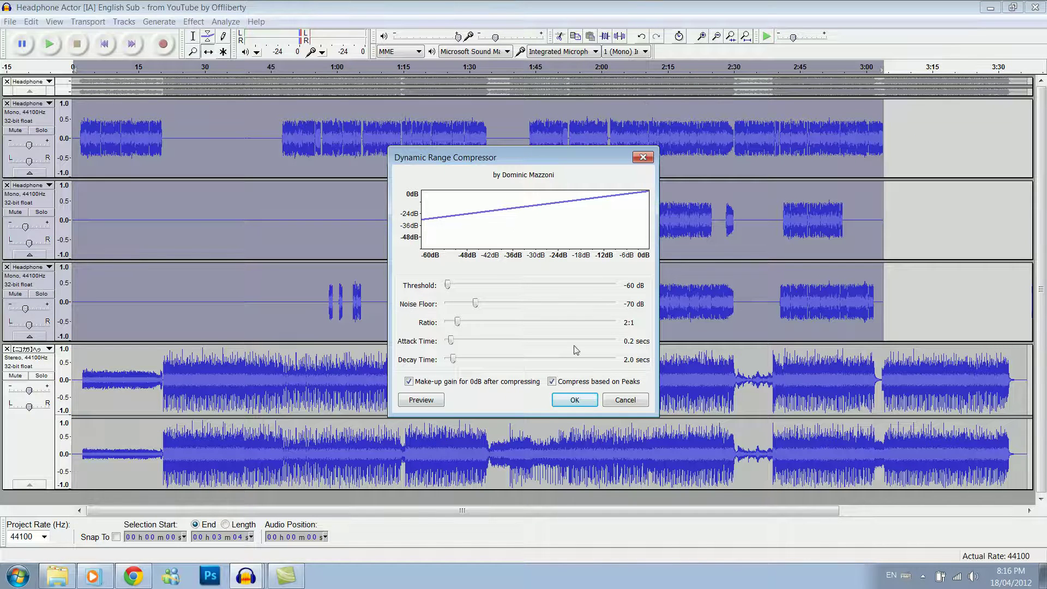
left_click(575, 400)
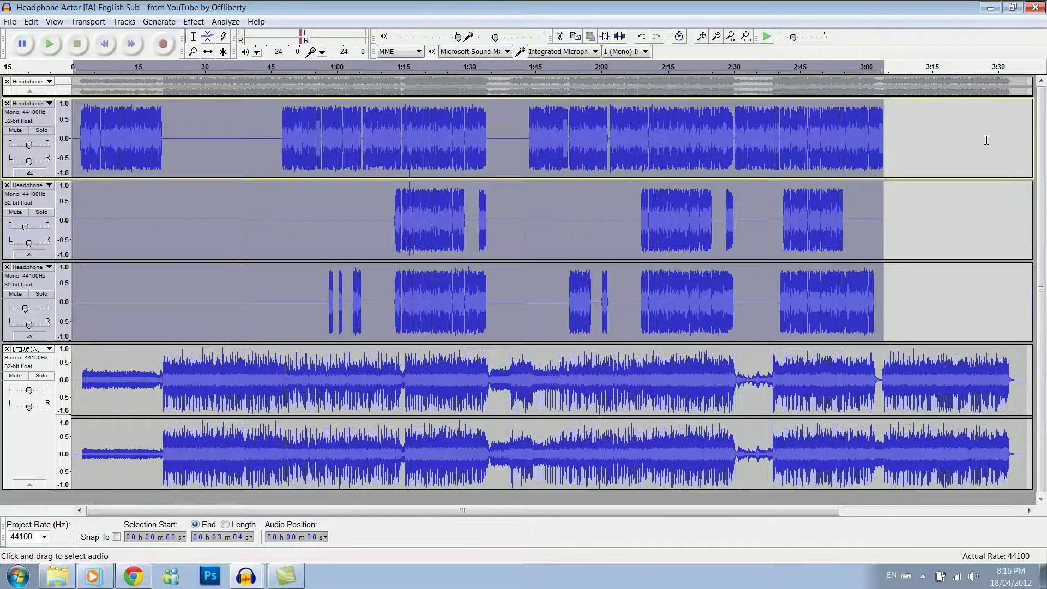
left_click(964, 136)
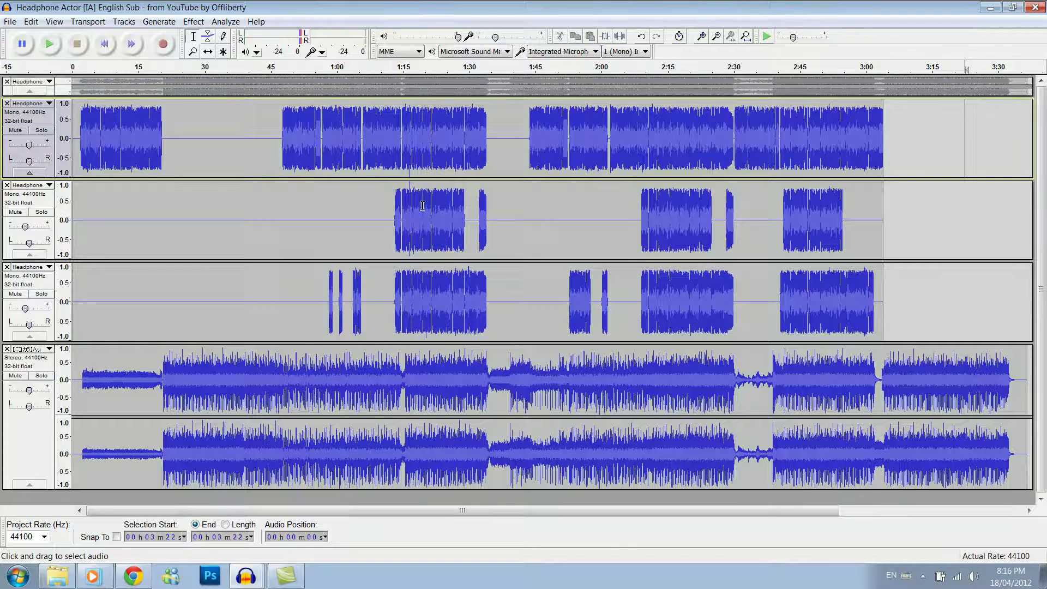
left_click(401, 67)
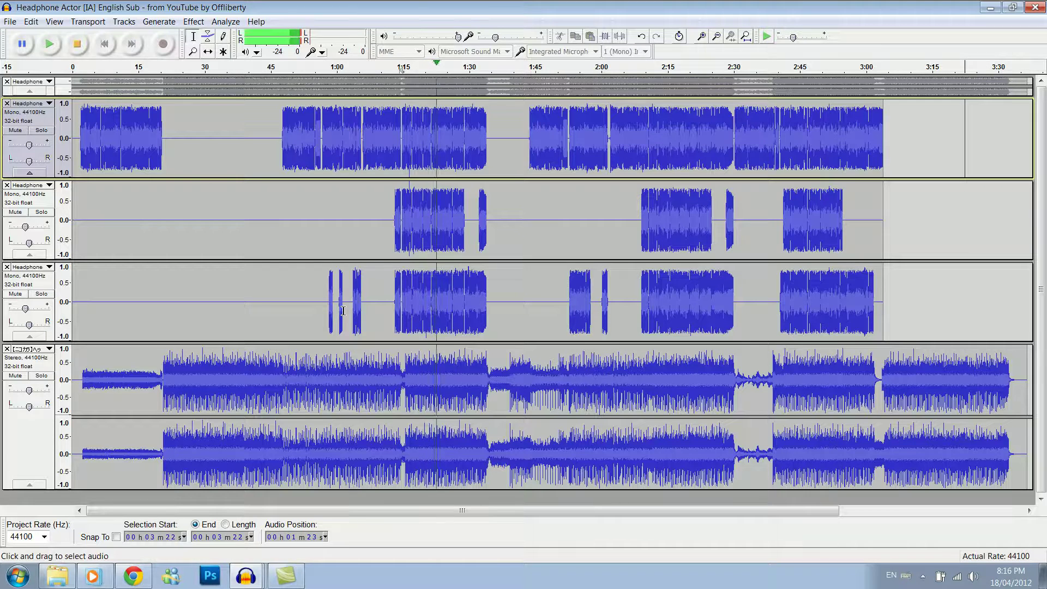
left_click(77, 44)
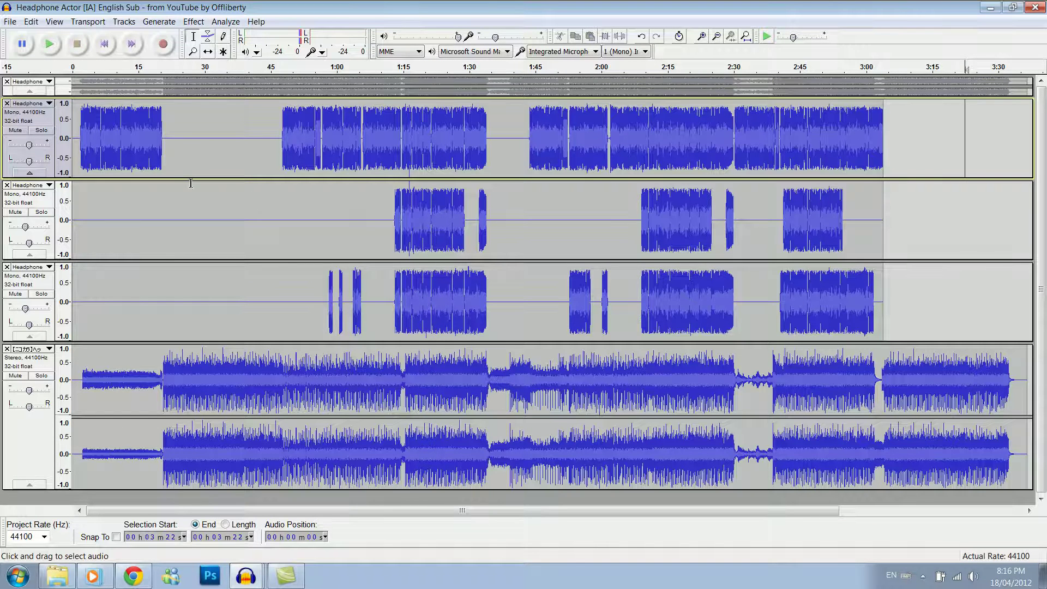
left_click(40, 206)
left_click(51, 277)
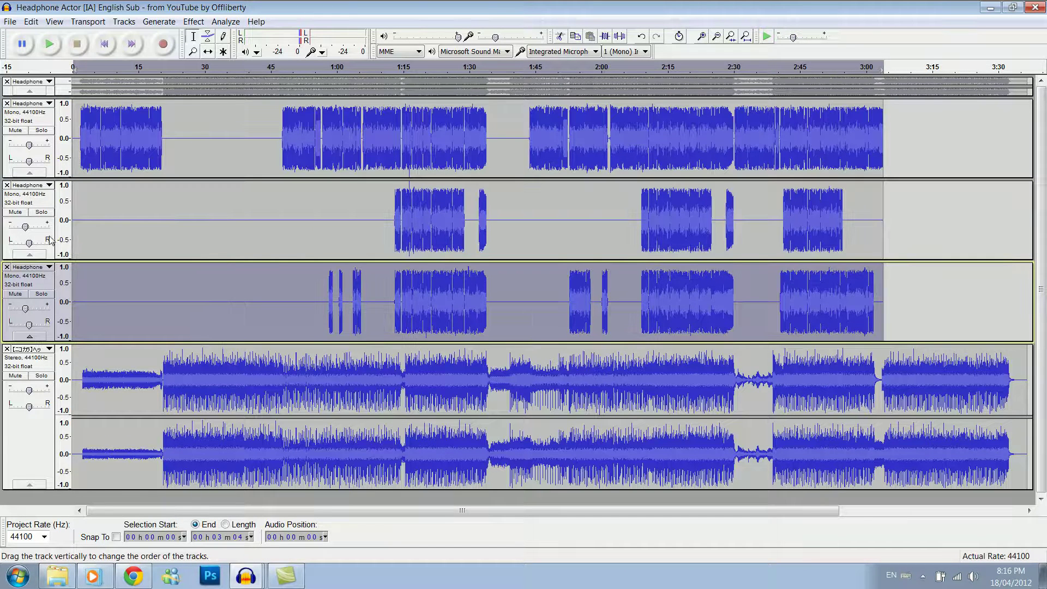
left_click(48, 206, "shift")
left_click(47, 115, "shift")
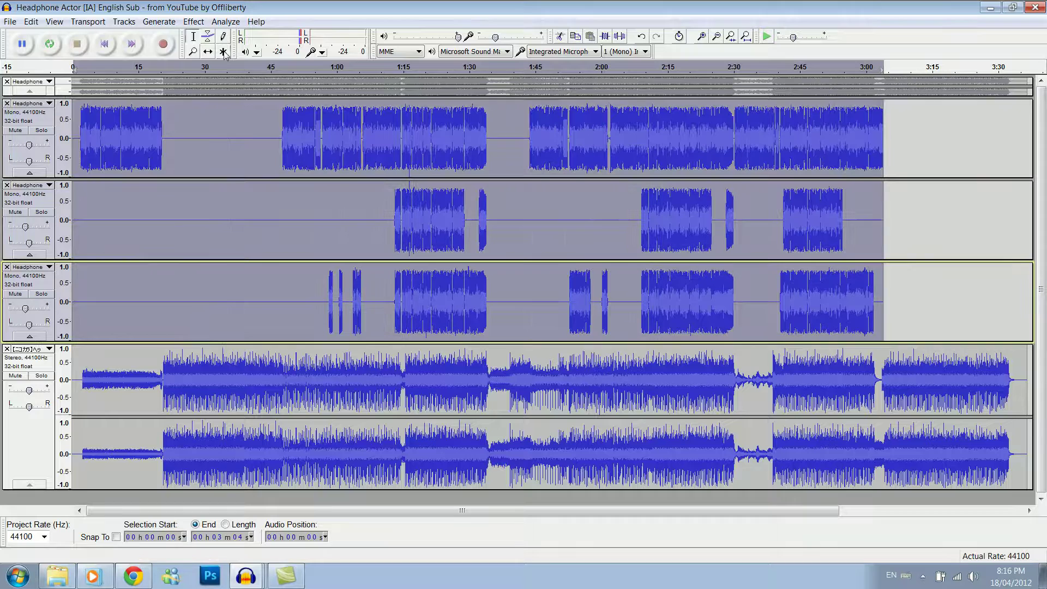
left_click(125, 22)
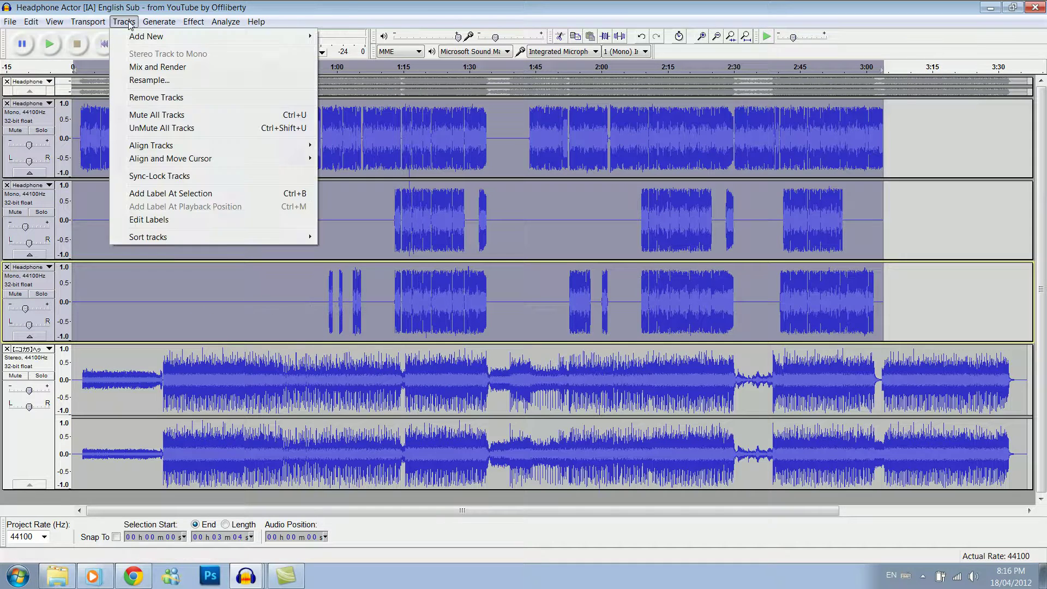
Step: Mix and Render the vocals into one Mix track, lower its envelope slightly, and play from 0:45
left_click(158, 66)
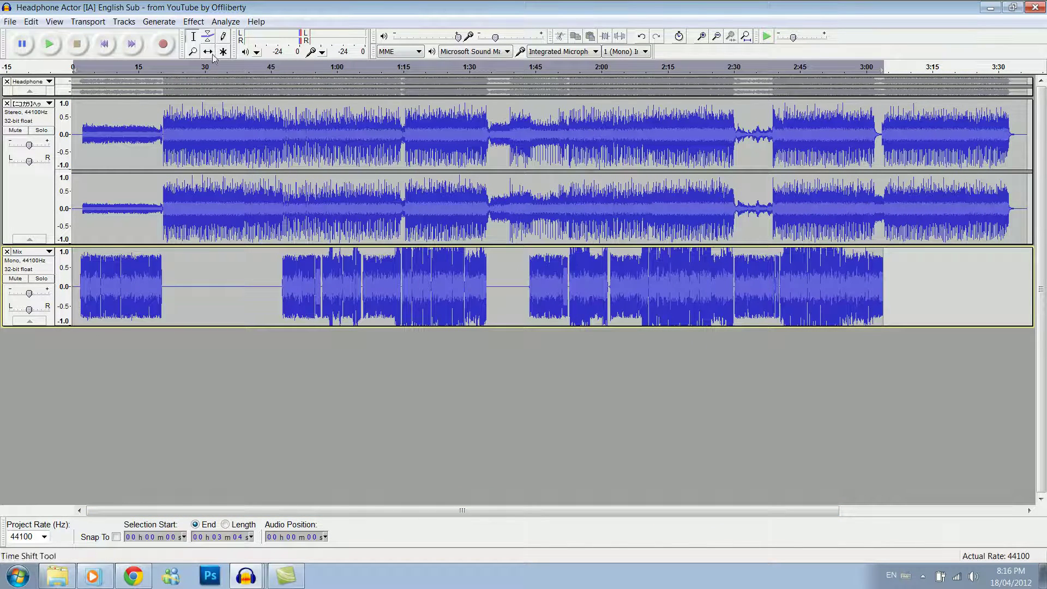
left_click(208, 38)
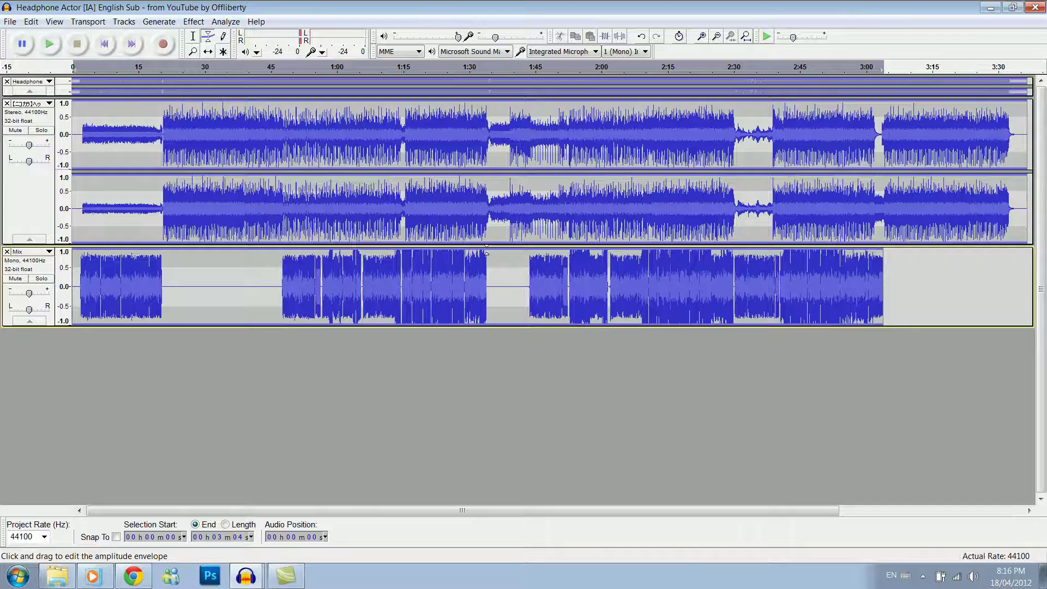
left_click_drag(487, 252, 487, 256)
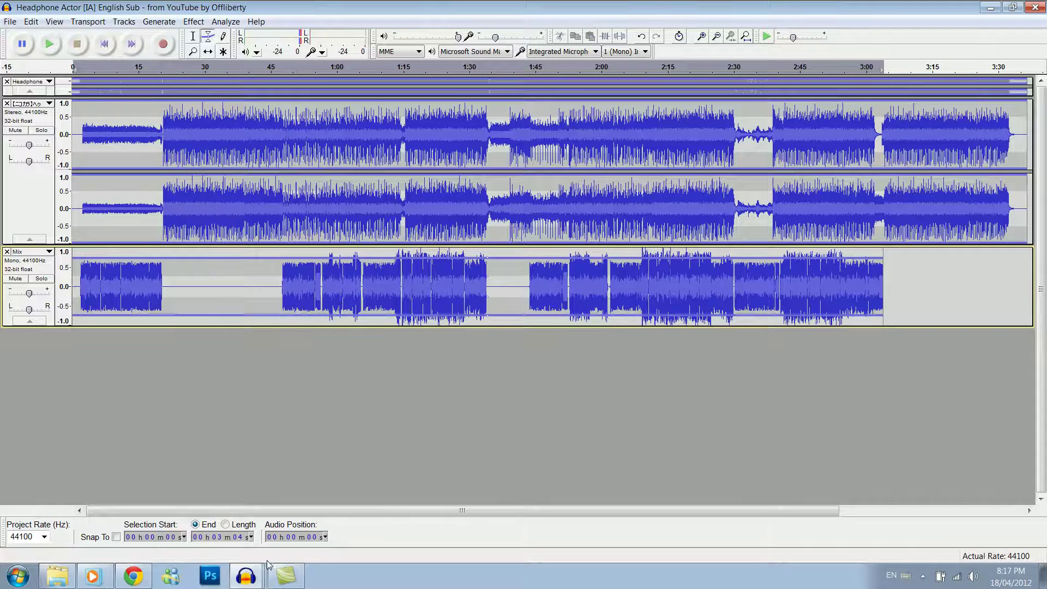
left_click(276, 69)
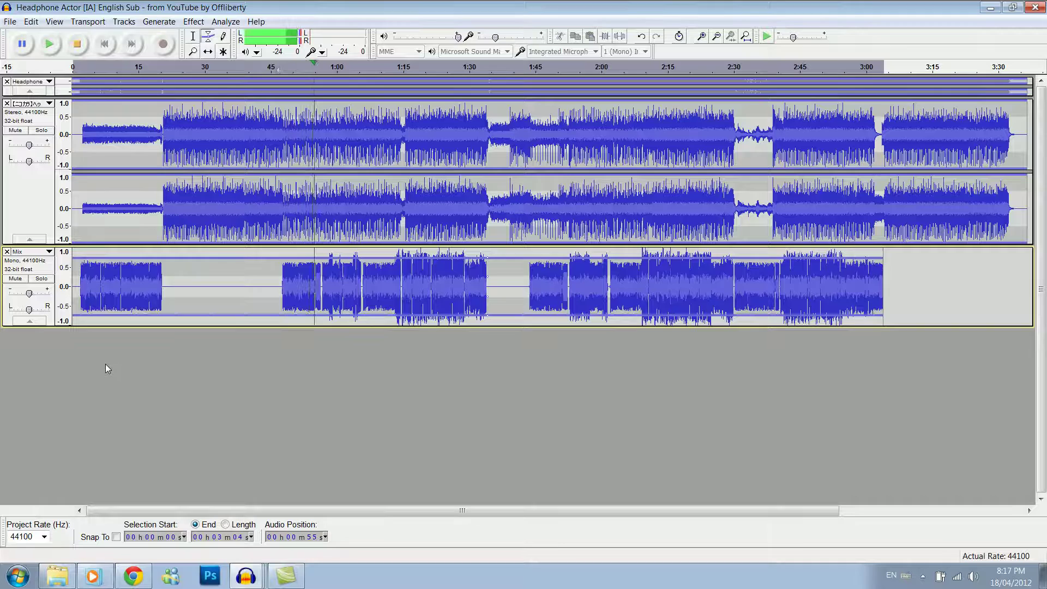
Step: Duplicate the Mix track with Edit > Duplicate and select the lower copy
left_click(76, 44)
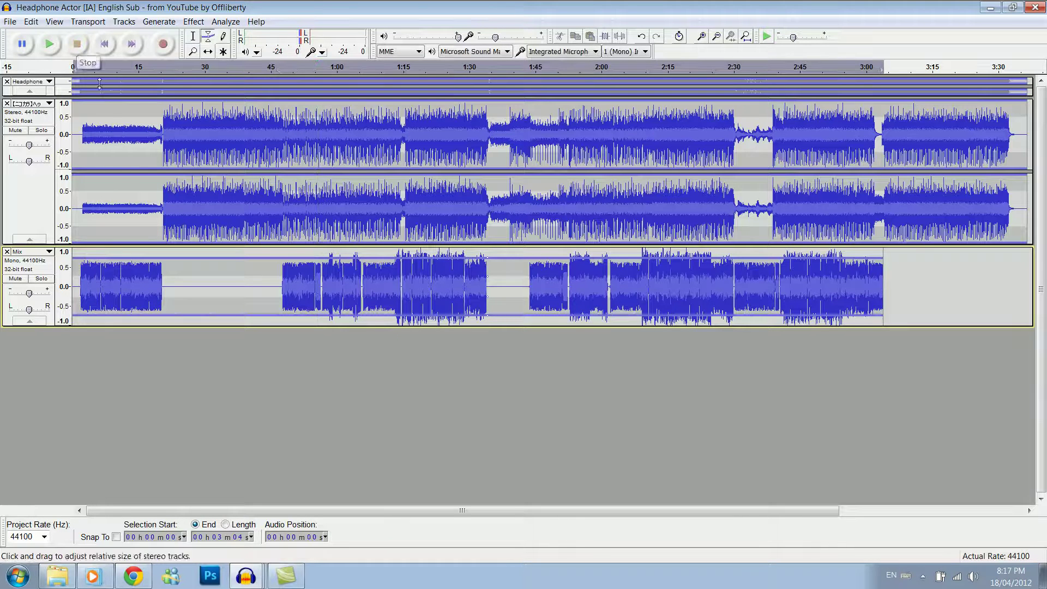
key("F1")
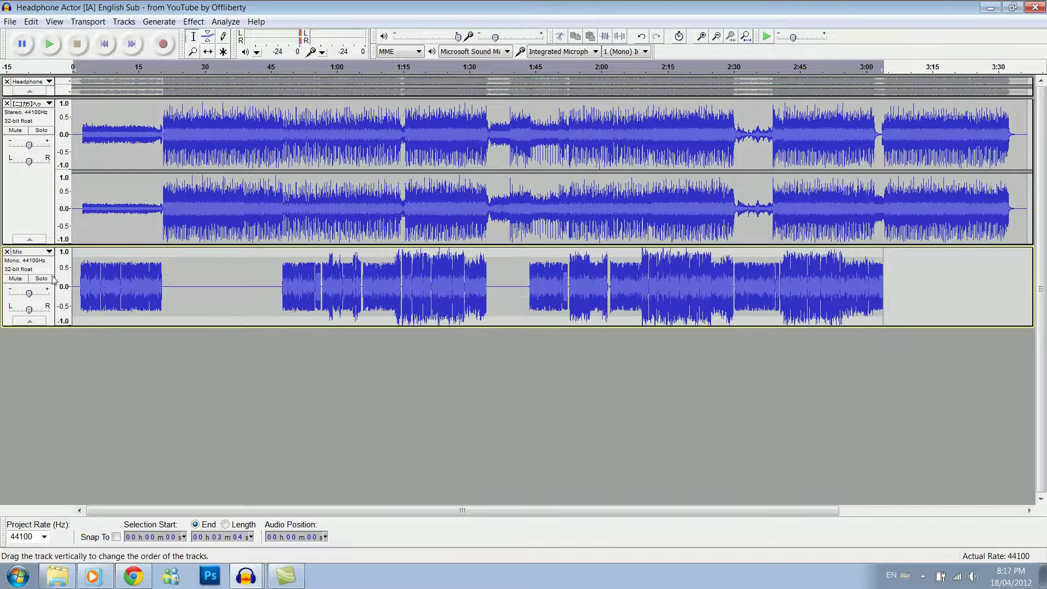
left_click(31, 22)
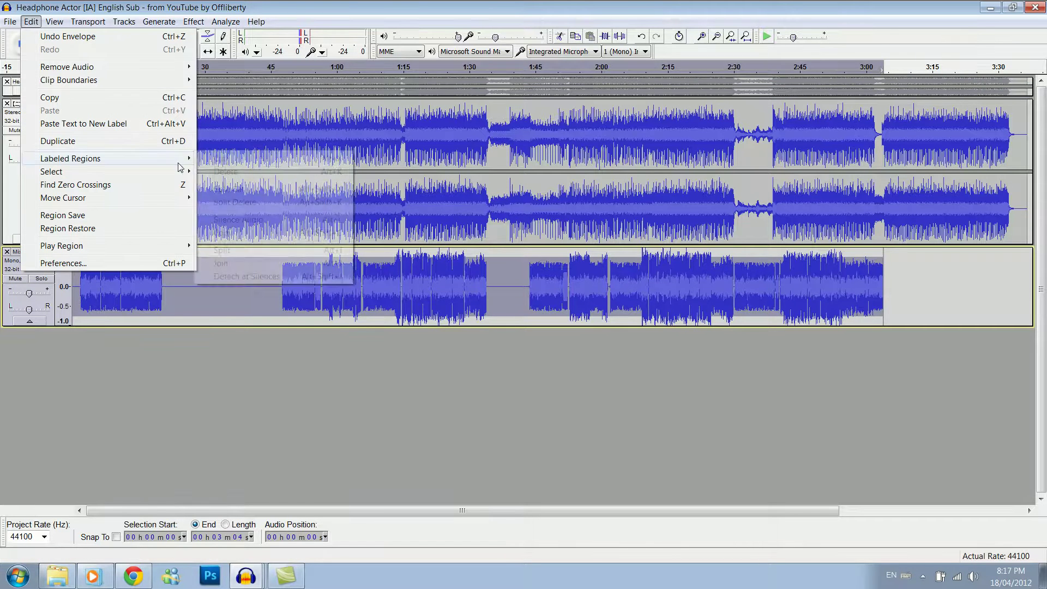
left_click(111, 142)
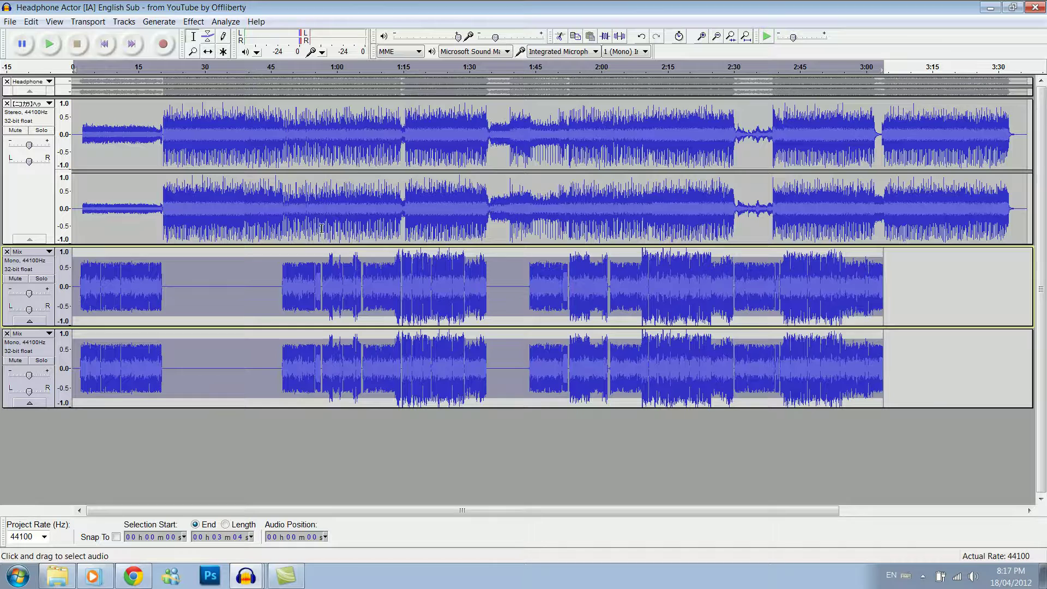
left_click(52, 353)
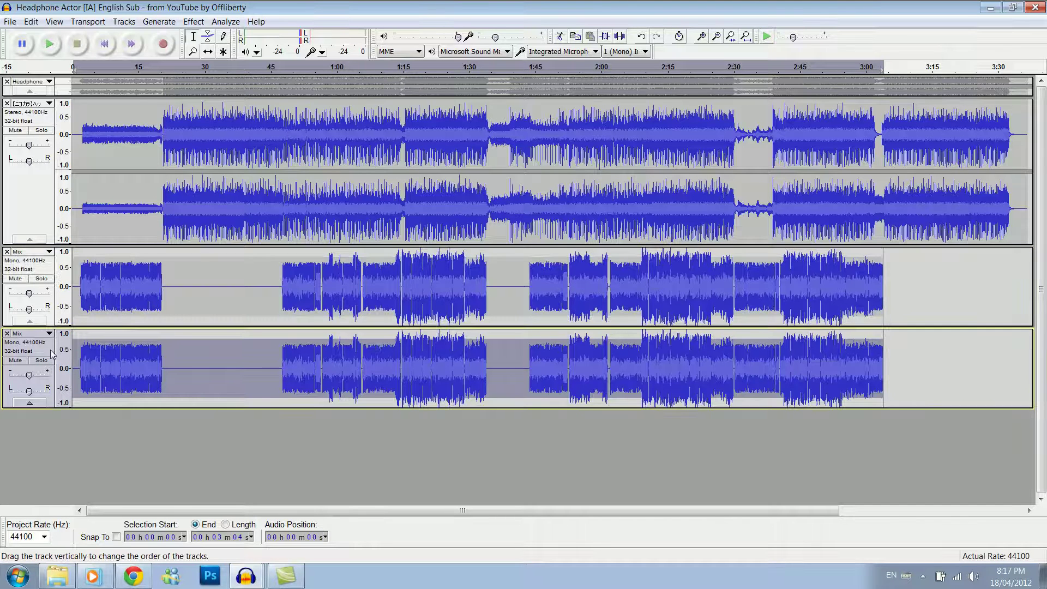
Step: Apply Dreampoint Freeverb to the lower Mix copy with defaults: room size 0.84, 50% damping, fully wet
left_click(194, 22)
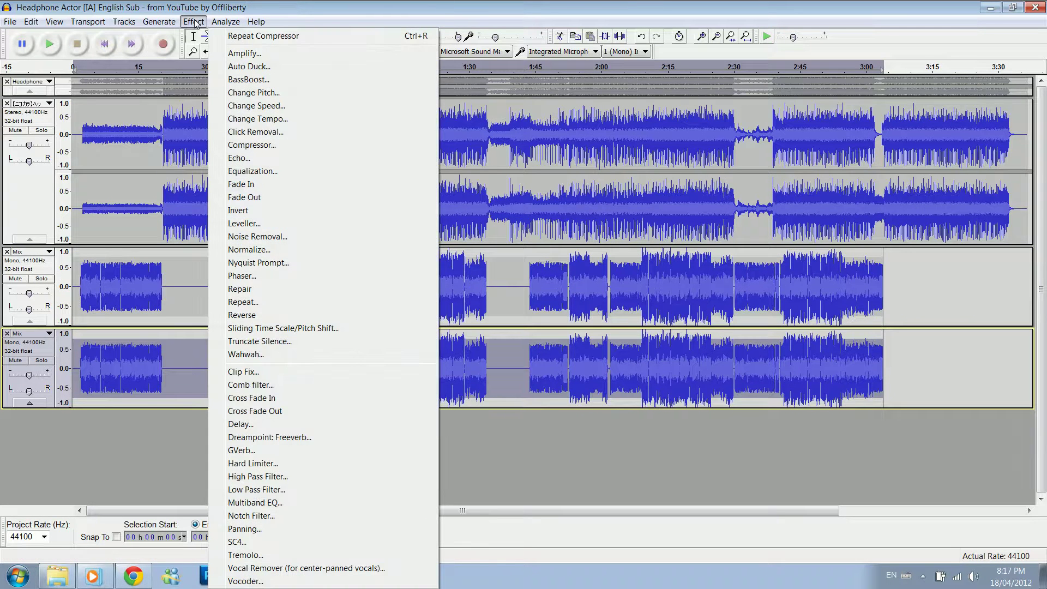
left_click(311, 440)
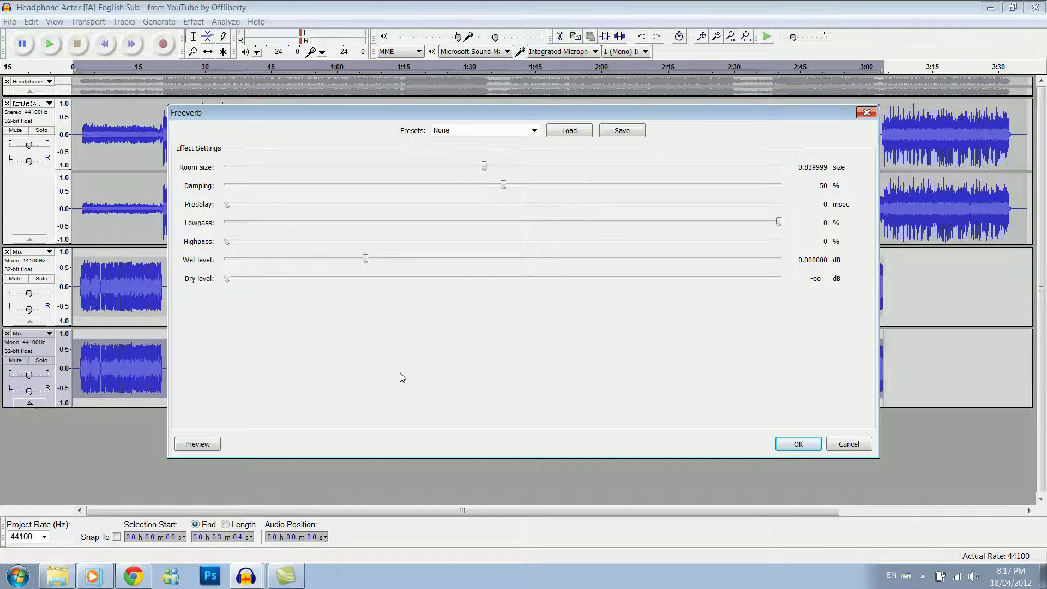
left_click(798, 443)
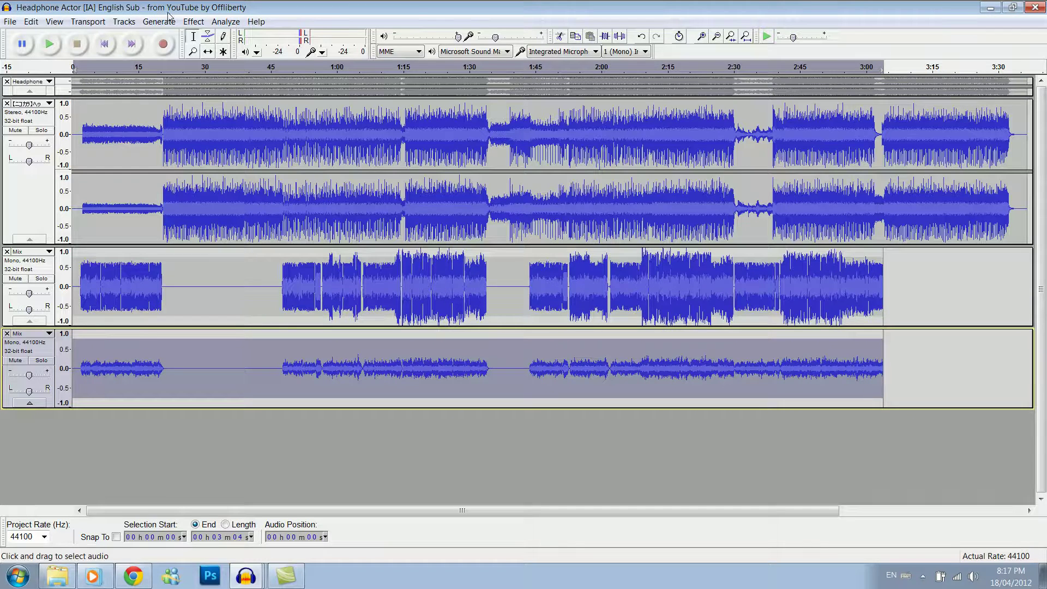
Step: Preview the reverb around 1:10 and lower the reverb Mix track's gain to about -13 dB
left_click(383, 67)
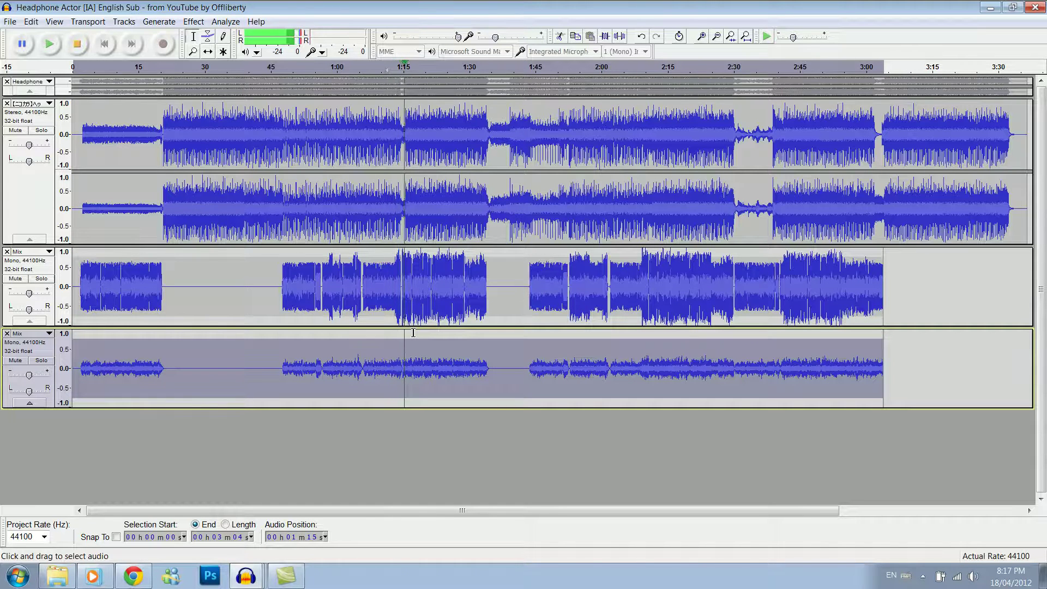
left_click(77, 43)
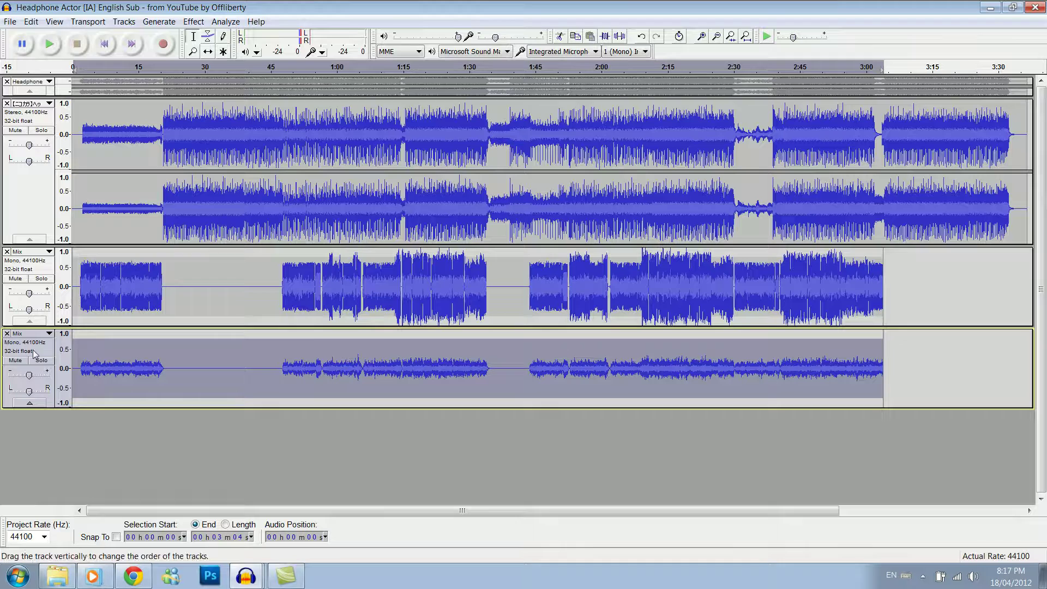
left_click_drag(30, 376, 16, 377)
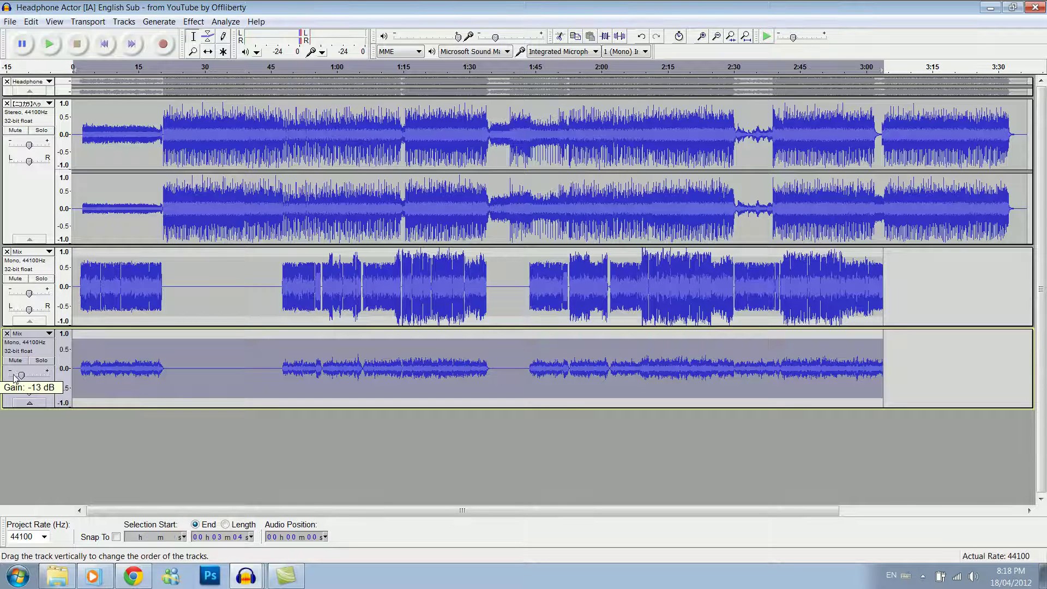
left_click(527, 66)
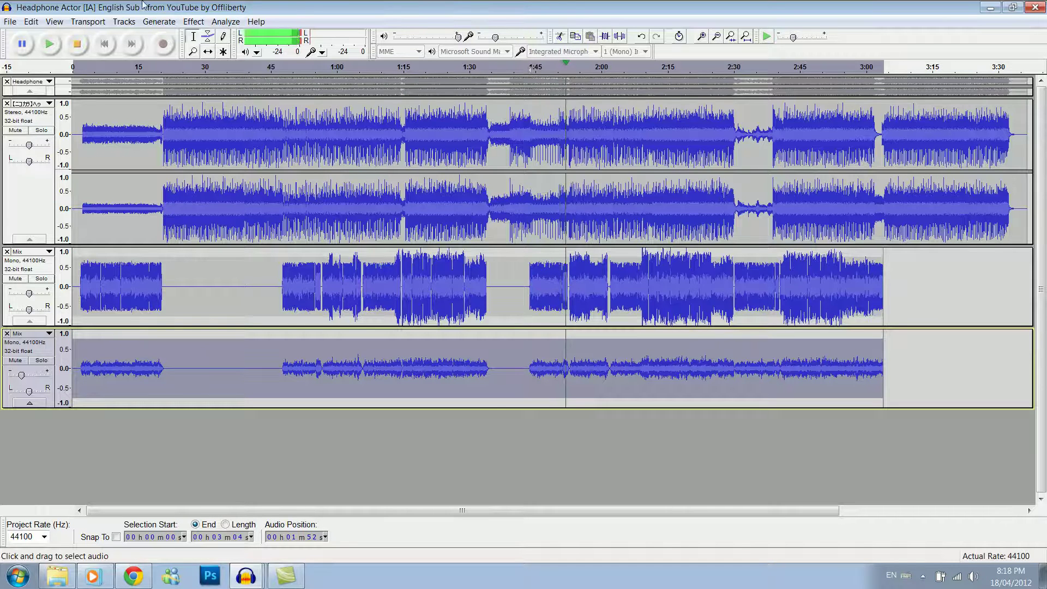
key("space")
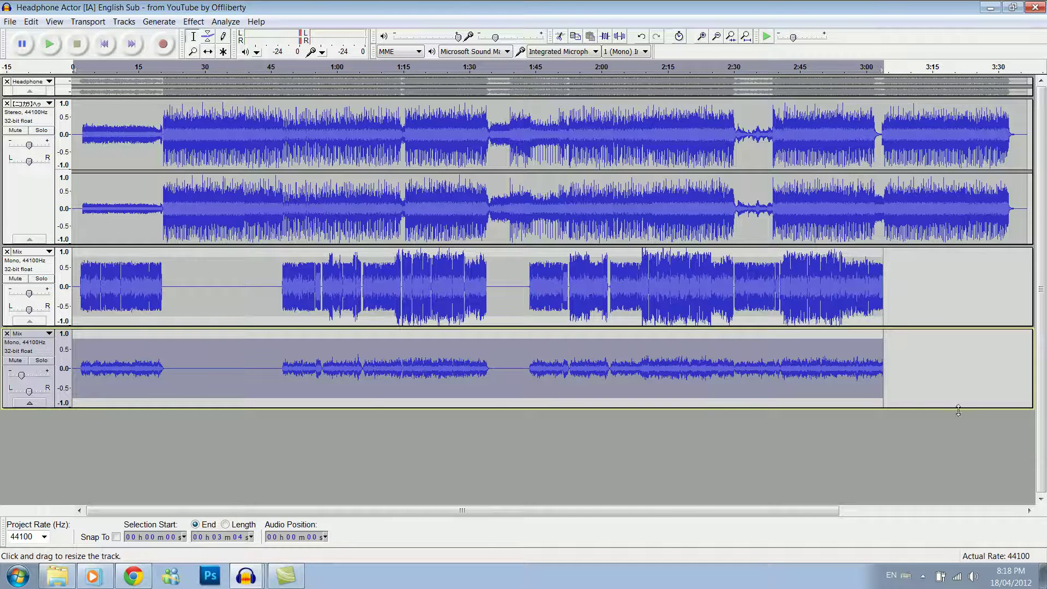
Step: Deselect the tracks and start a File > Export with MP3 Files as the format
left_click(909, 377)
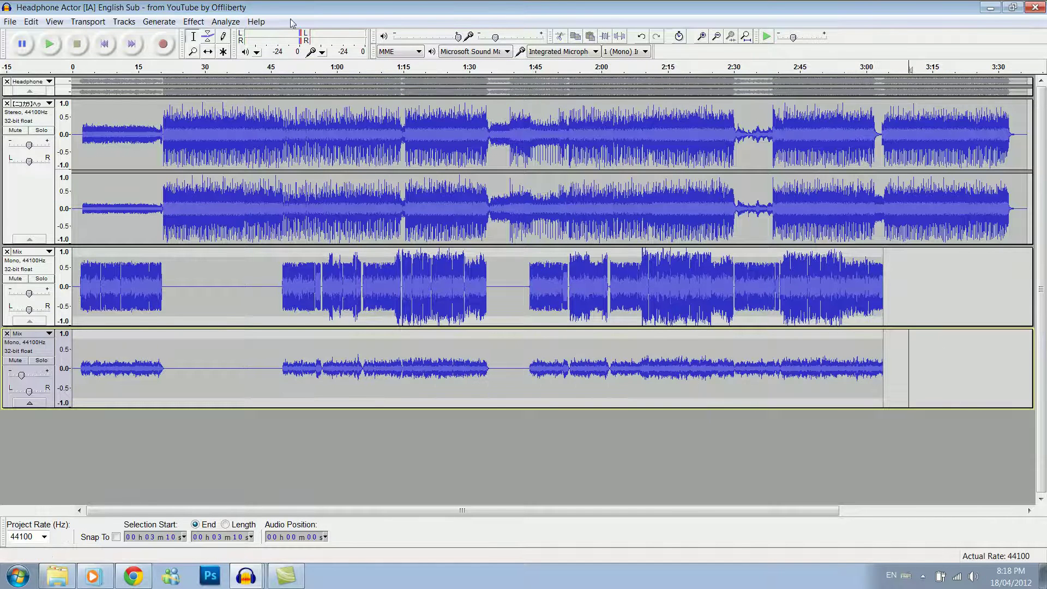
left_click(9, 22)
left_click(54, 186)
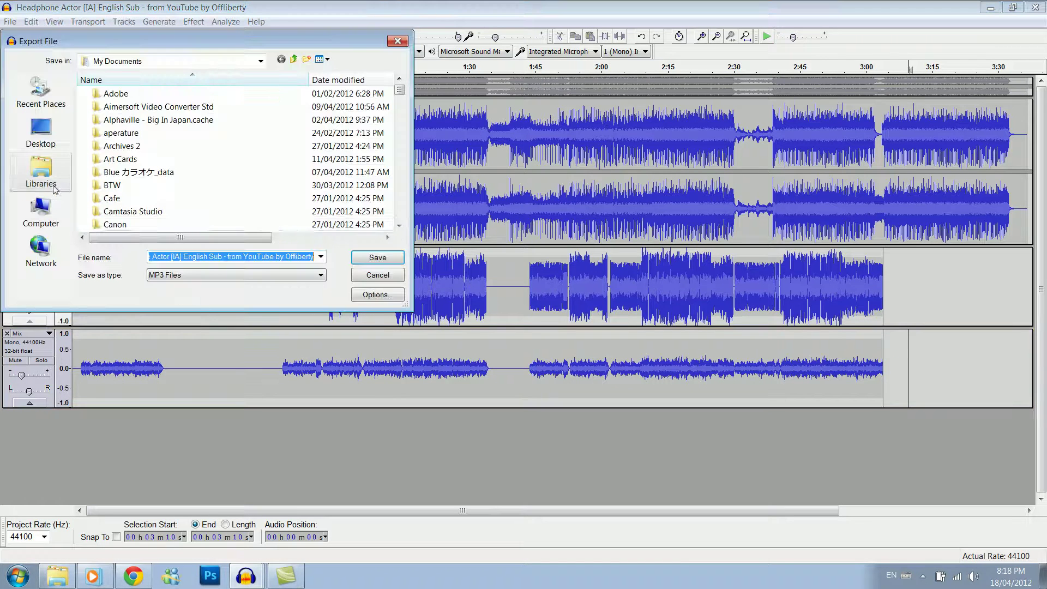
left_click(279, 275)
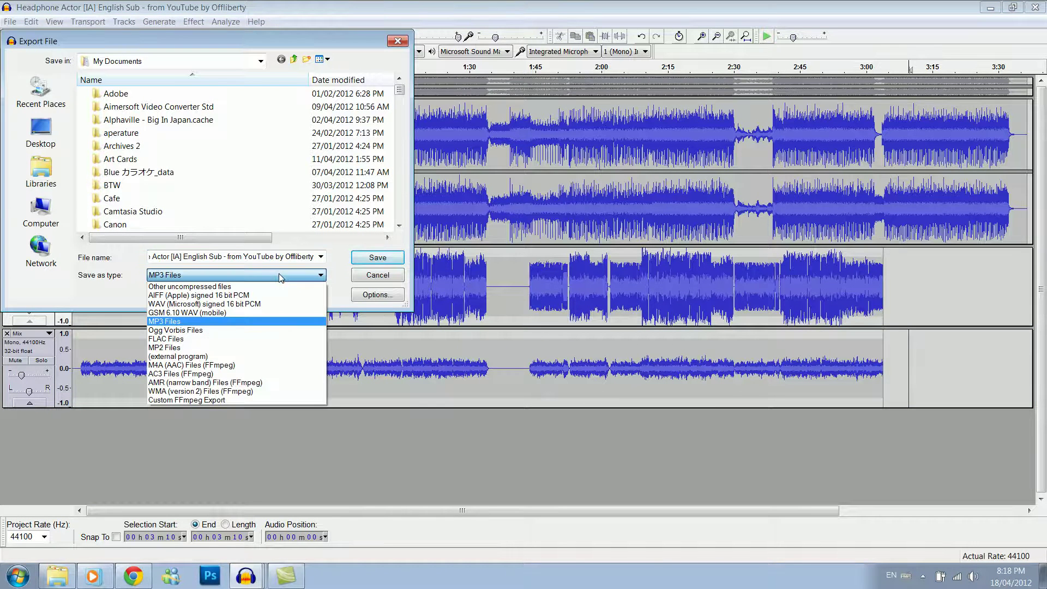
left_click(279, 273)
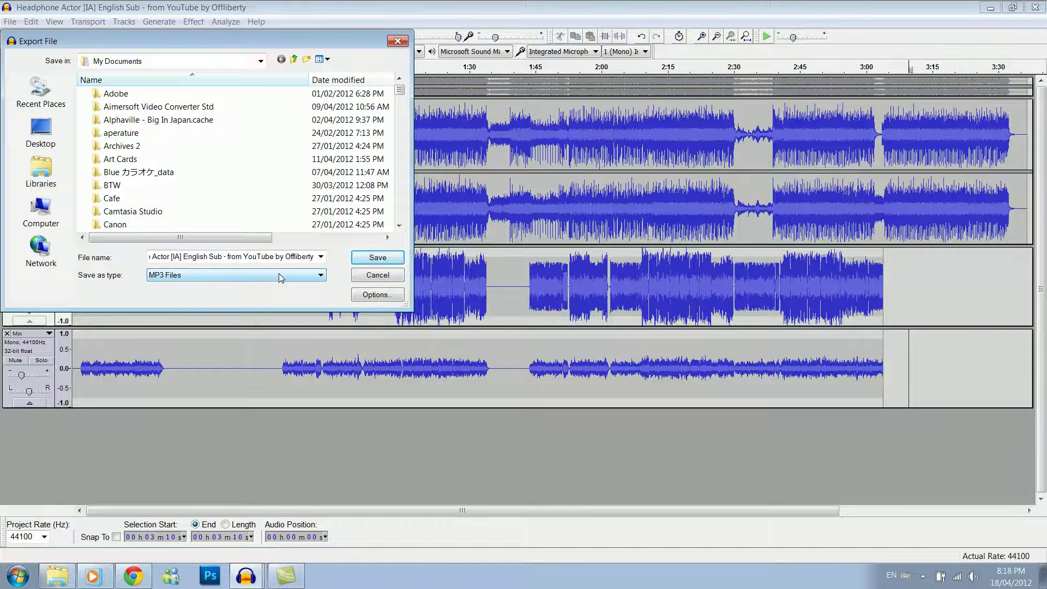
Step: Name the export 'headphone' in Documents and confirm replacing the existing headphone.mp3
left_click(259, 257)
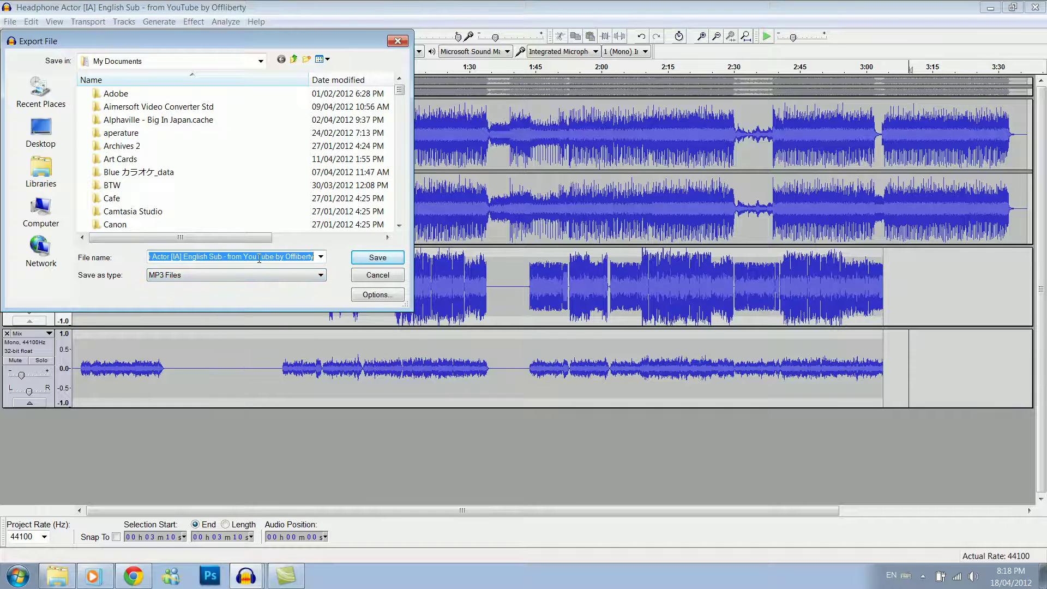
type("headphone")
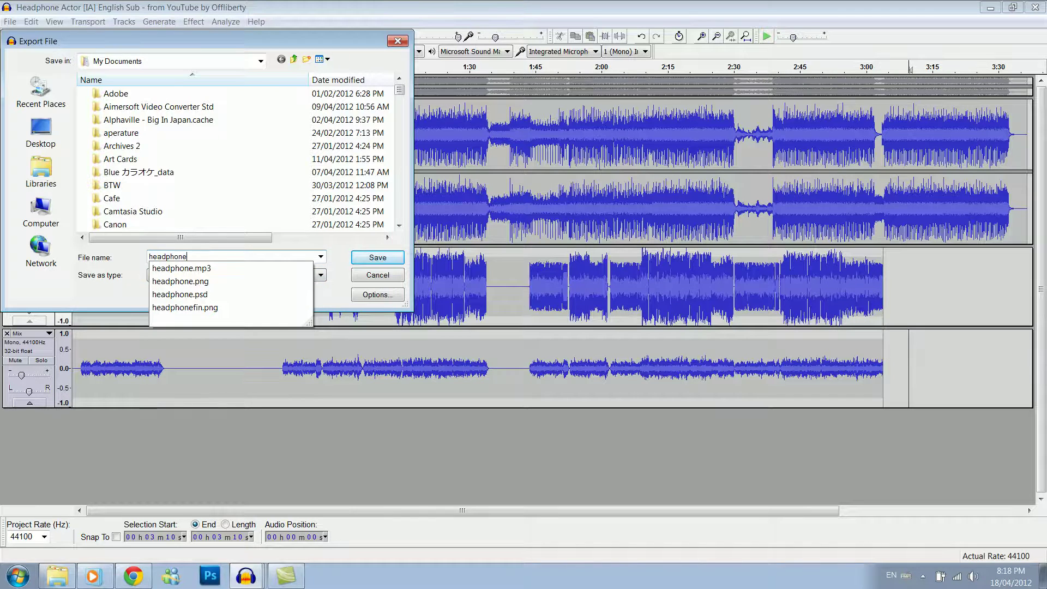
key("Return")
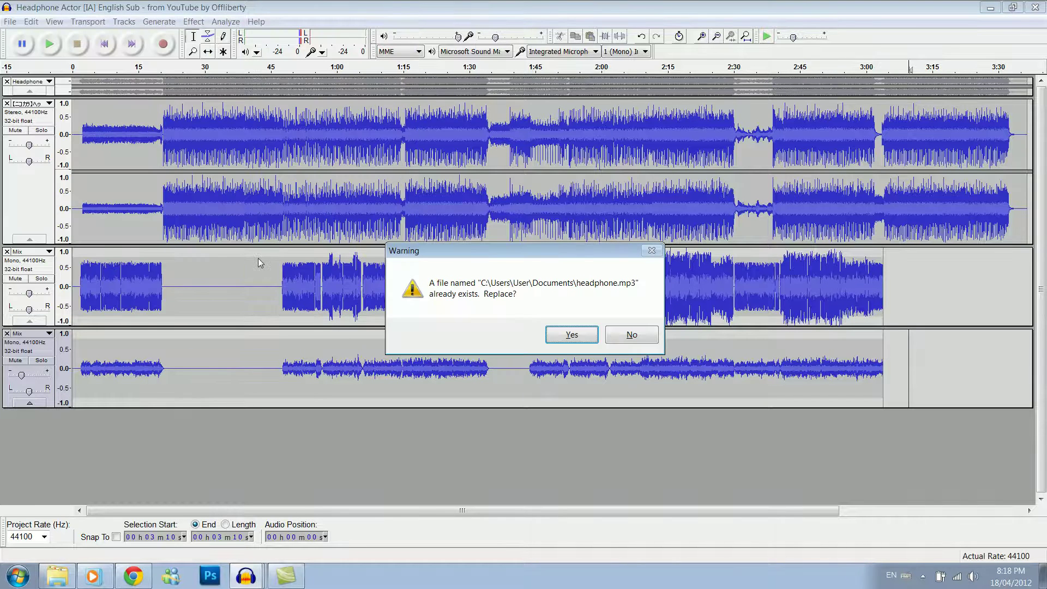
key("Return")
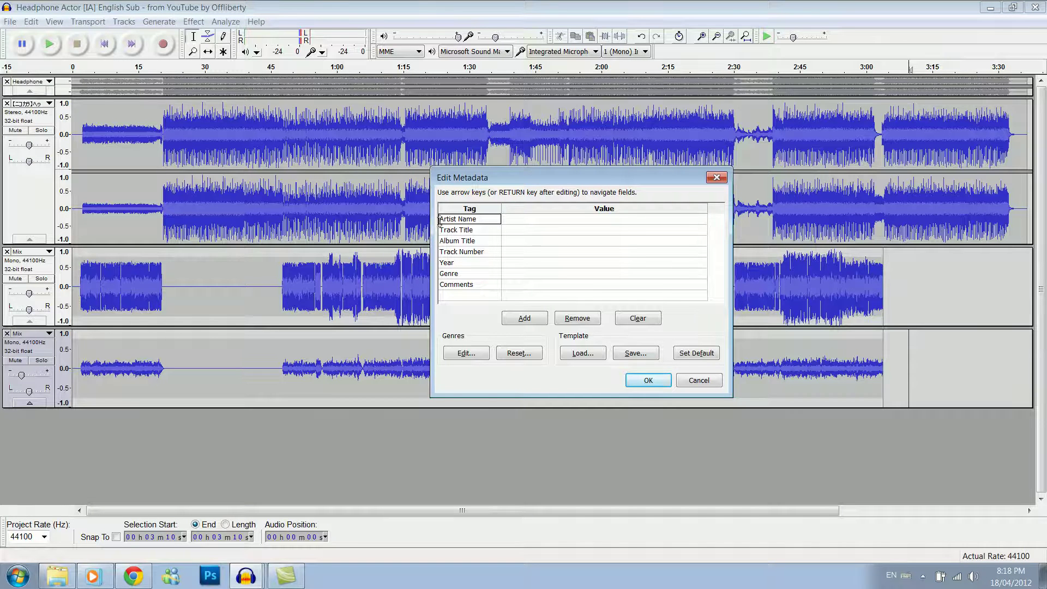
Step: Leave the metadata tags blank and start the 128 kbps MP3 export of the whole mix
left_click(572, 240)
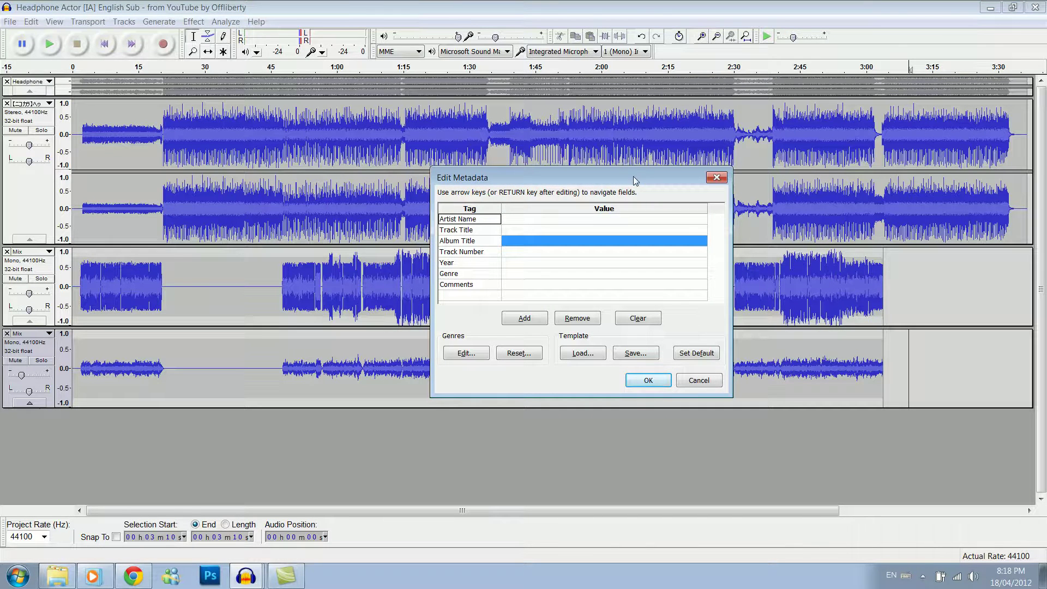
left_click(633, 379)
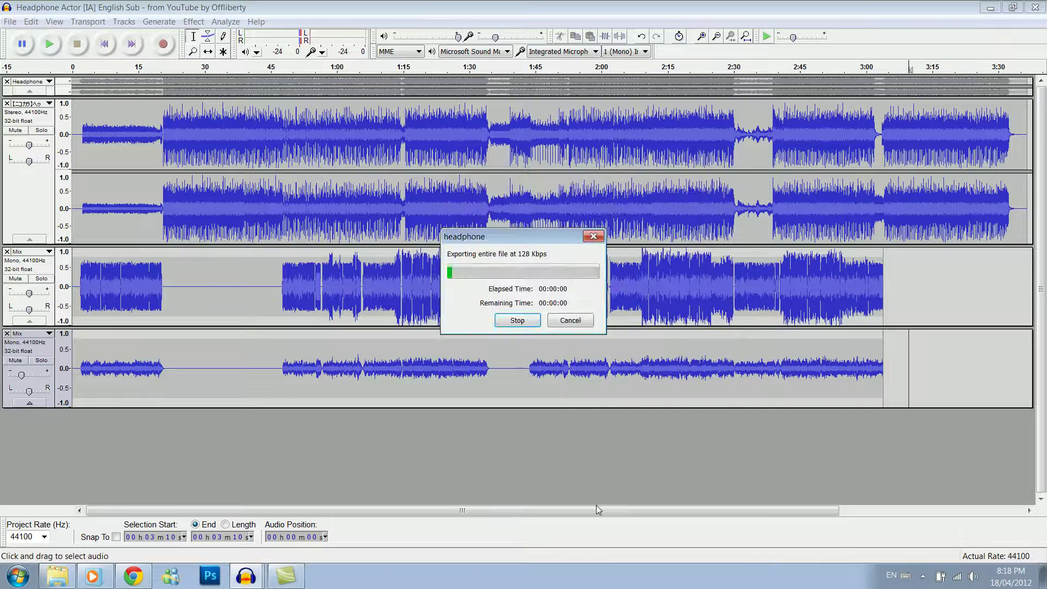